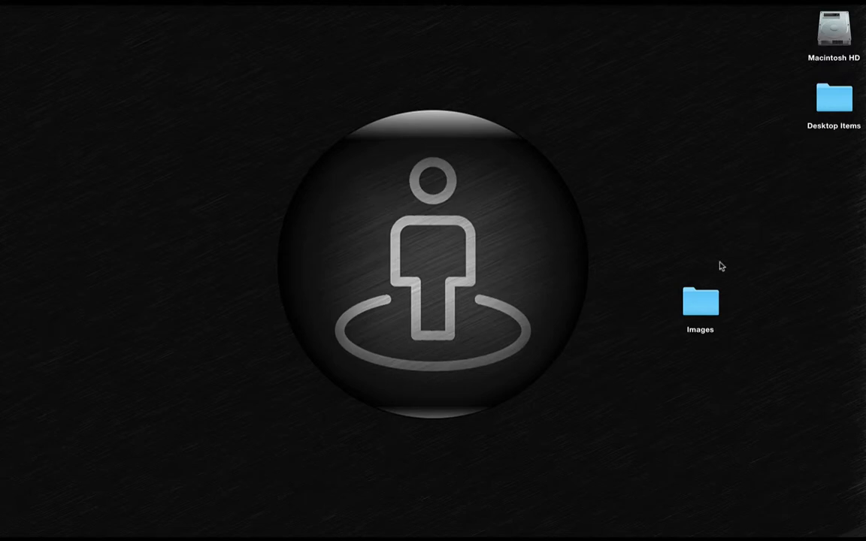
Step: Open the Images folder on the desktop and convert apple.jpg with the Convert to PNG service
{"action": "double_click", "coordinate": [700, 300]}
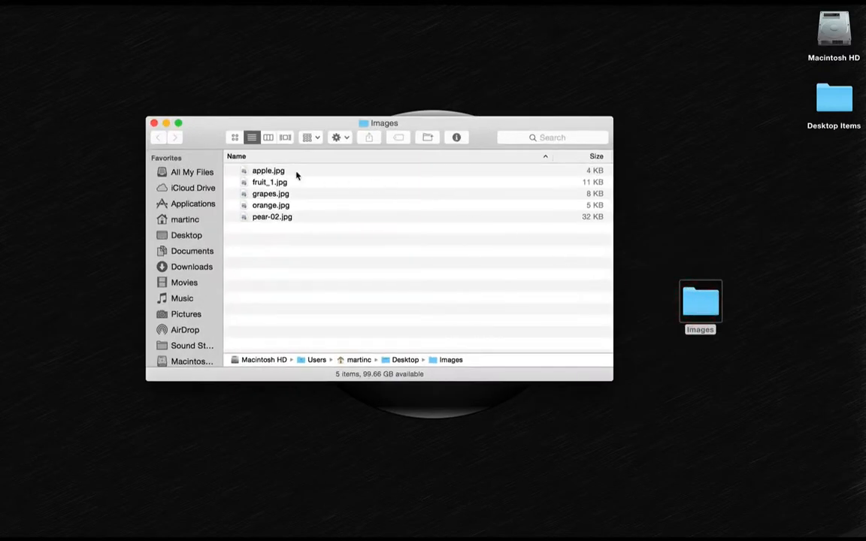
{"action": "left_click", "coordinate": [285, 171]}
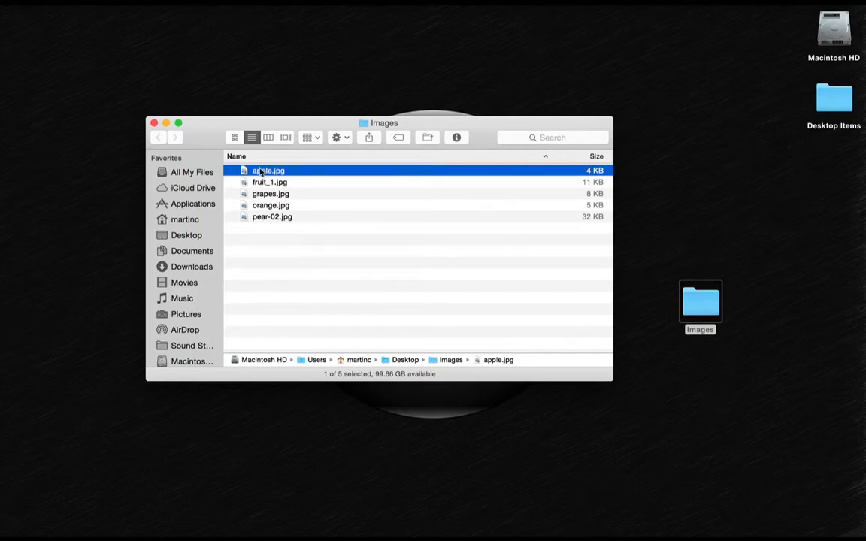
{"action": "right_click", "coordinate": [261, 173]}
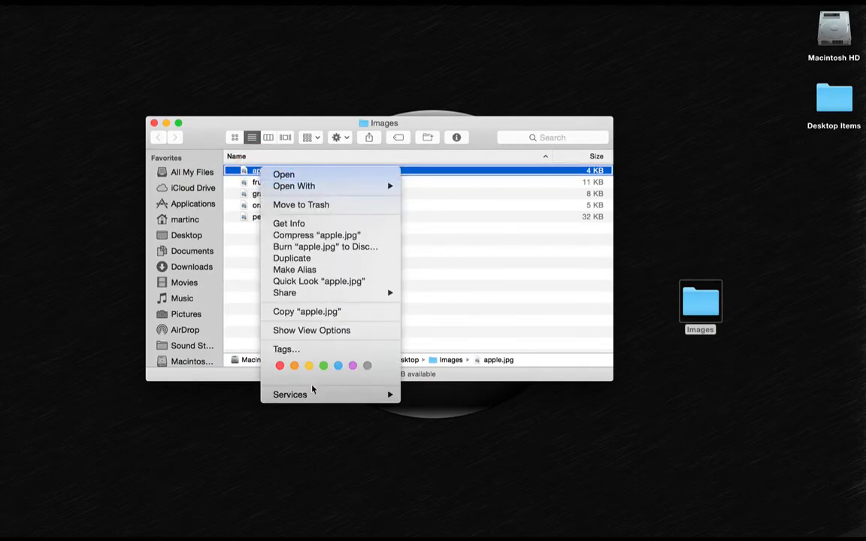
{"action": "mouse_move", "coordinate": [312, 398]}
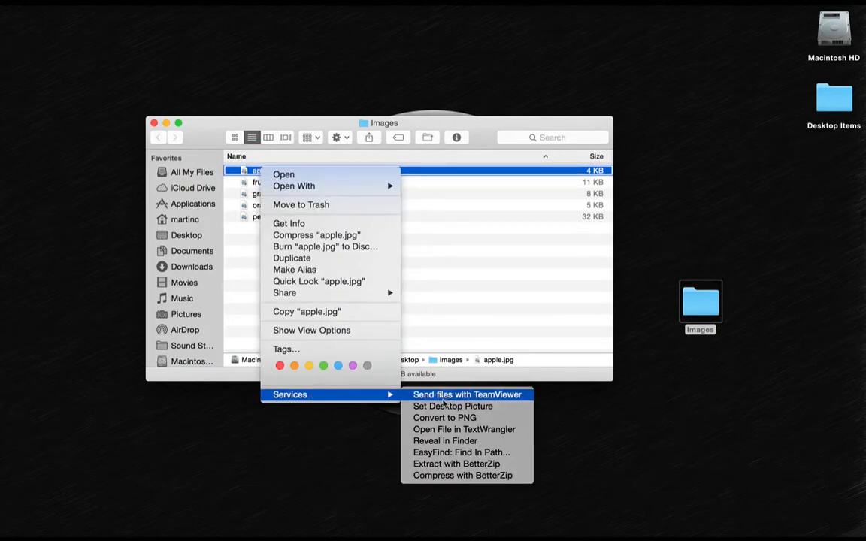
{"action": "left_click", "coordinate": [486, 419]}
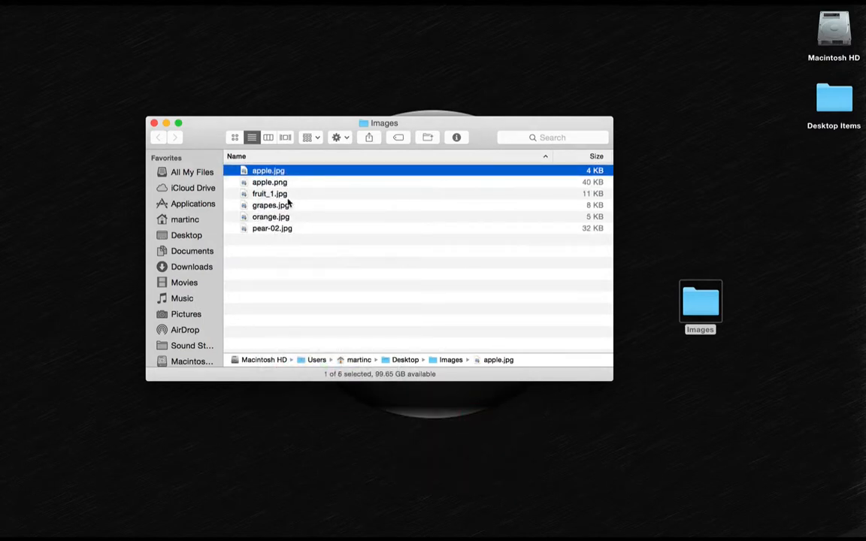
Step: Compare apple.jpg and apple.png by previewing them alternately in Quick Look
{"action": "left_click", "coordinate": [287, 181]}
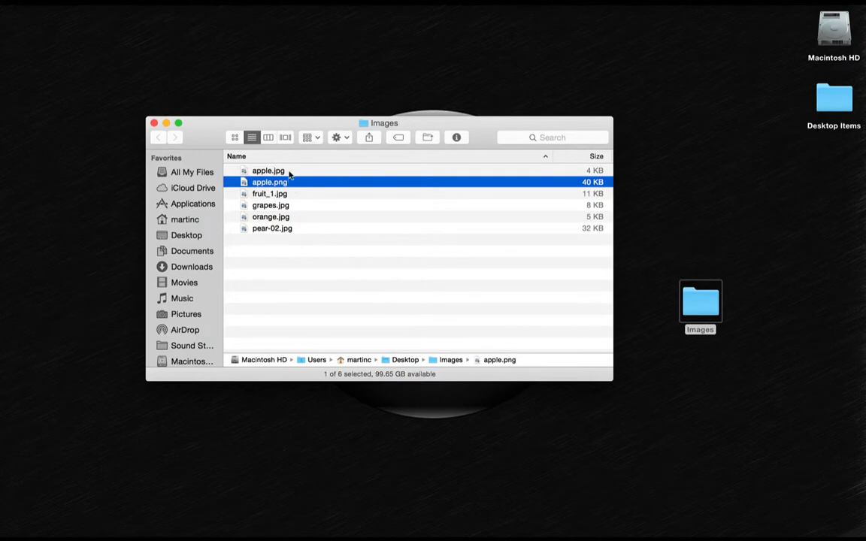
{"action": "left_click", "coordinate": [289, 171]}
{"action": "key", "text": "Down"}
{"action": "key", "text": "space"}
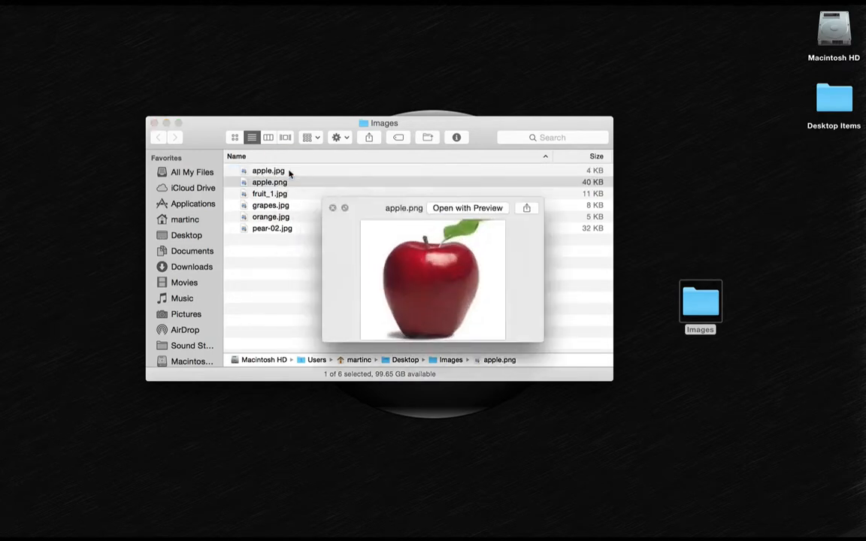
{"action": "key", "text": "Up"}
{"action": "key", "text": "Down"}
{"action": "key", "text": "Up"}
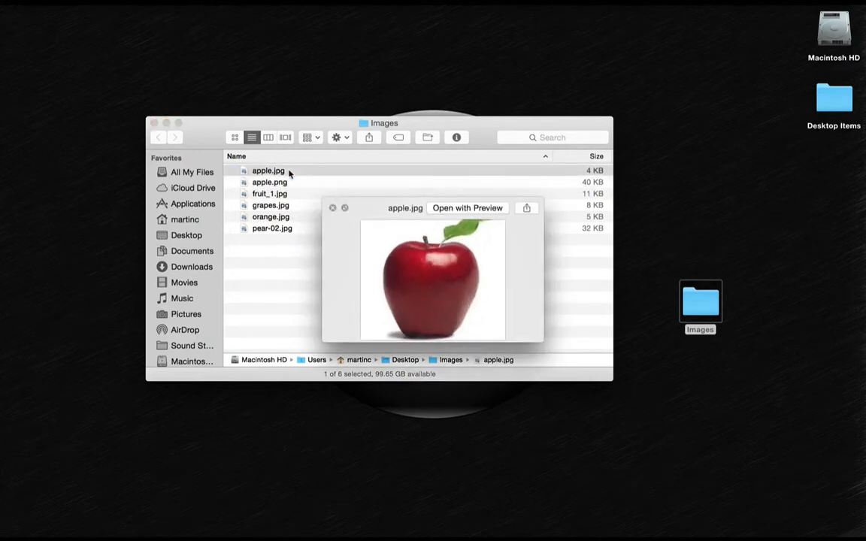
{"action": "key", "text": "Down"}
{"action": "key", "text": "Up"}
{"action": "key", "text": "Down"}
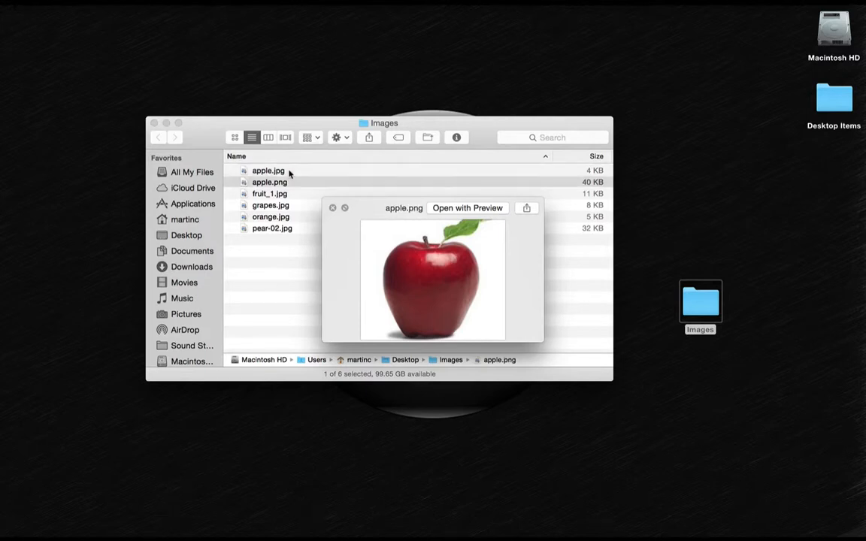
{"action": "key", "text": "Up"}
{"action": "key", "text": "Down"}
{"action": "key", "text": "Up"}
{"action": "key", "text": "Down"}
{"action": "key", "text": "Up"}
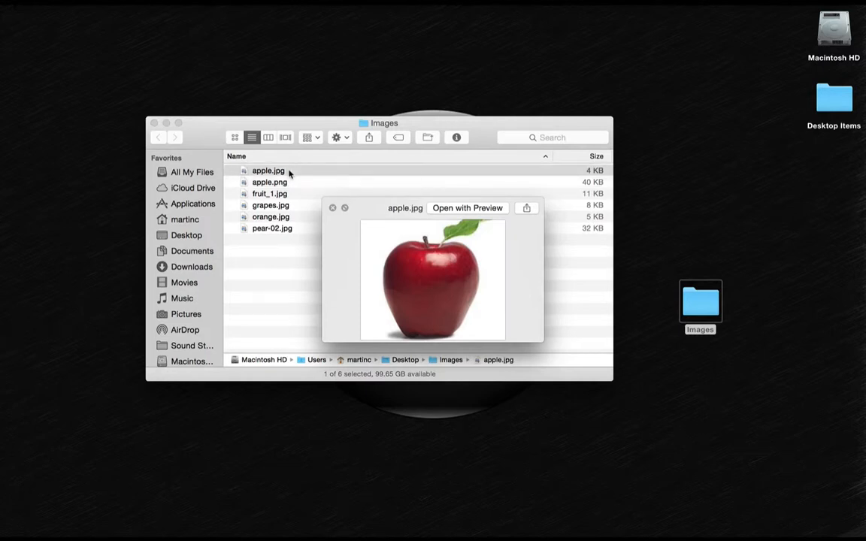
{"action": "key", "text": "Down"}
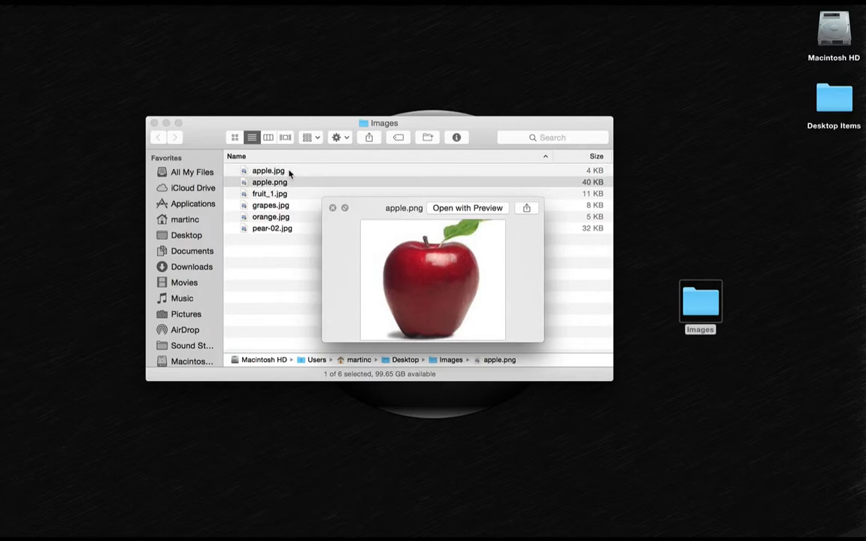
{"action": "key", "text": "Up"}
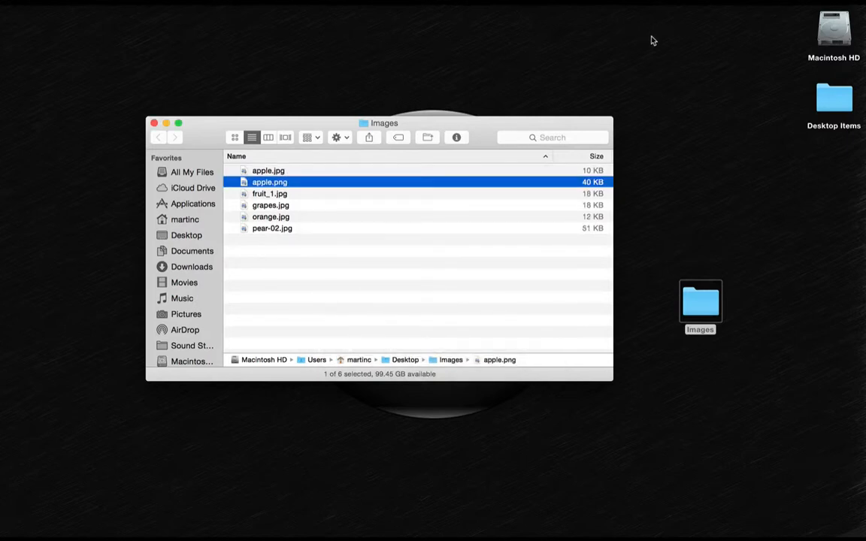
{"action": "left_click", "coordinate": [652, 40]}
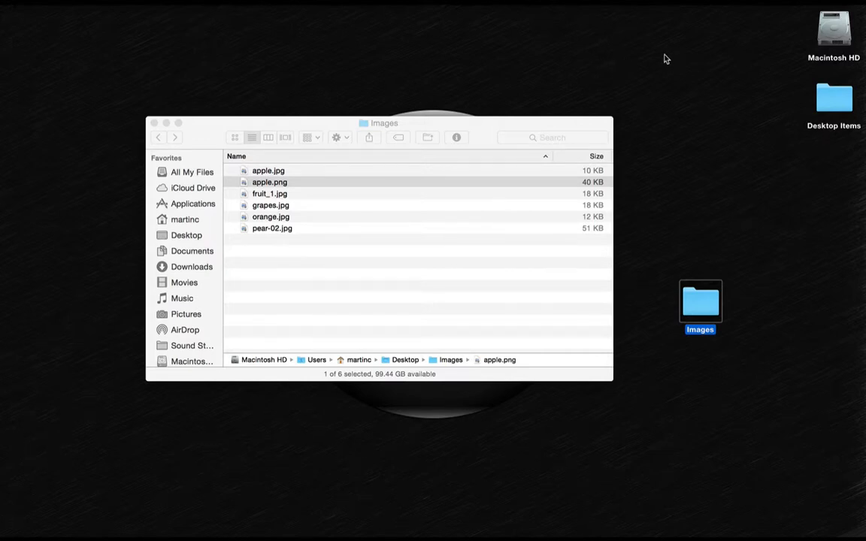
{"action": "key", "text": "Up"}
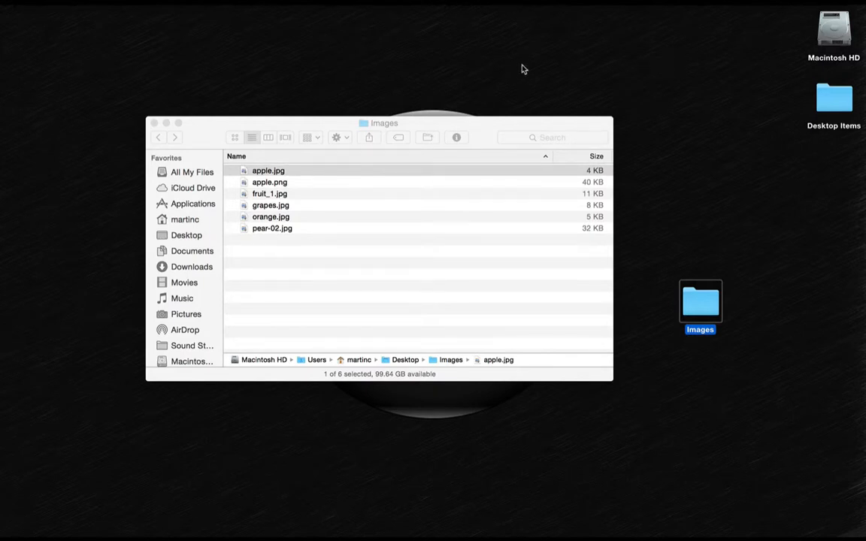
Step: Search for Automator with Spotlight and launch it
{"action": "key", "text": "super+space"}
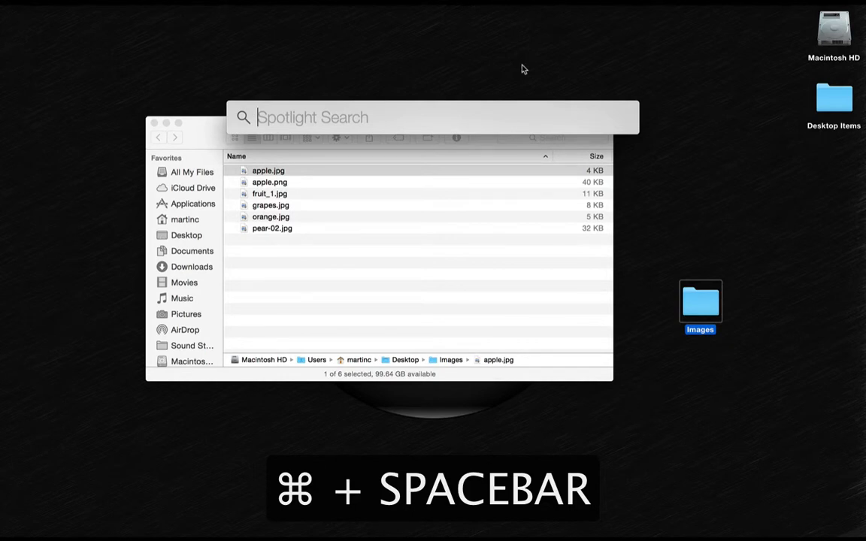
{"action": "type", "text": "au"}
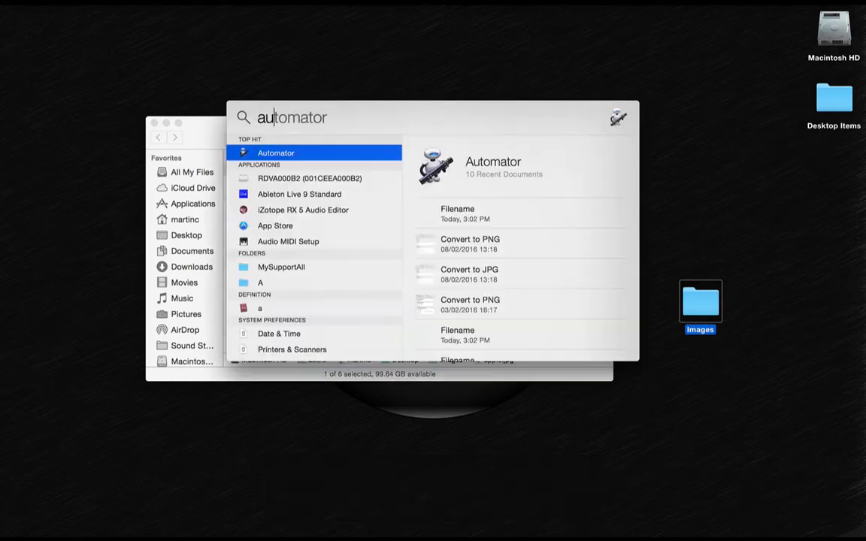
{"action": "type", "text": "tom"}
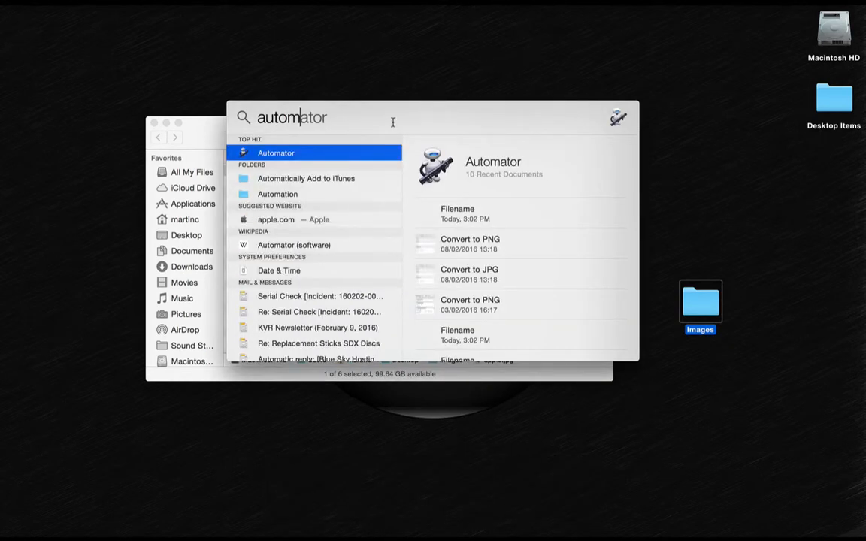
{"action": "left_click", "coordinate": [275, 155]}
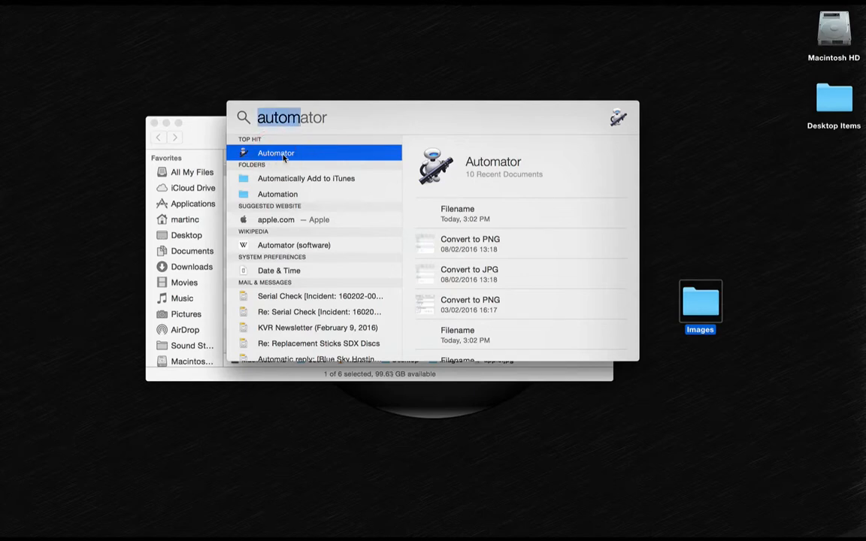
{"action": "left_click", "coordinate": [275, 156]}
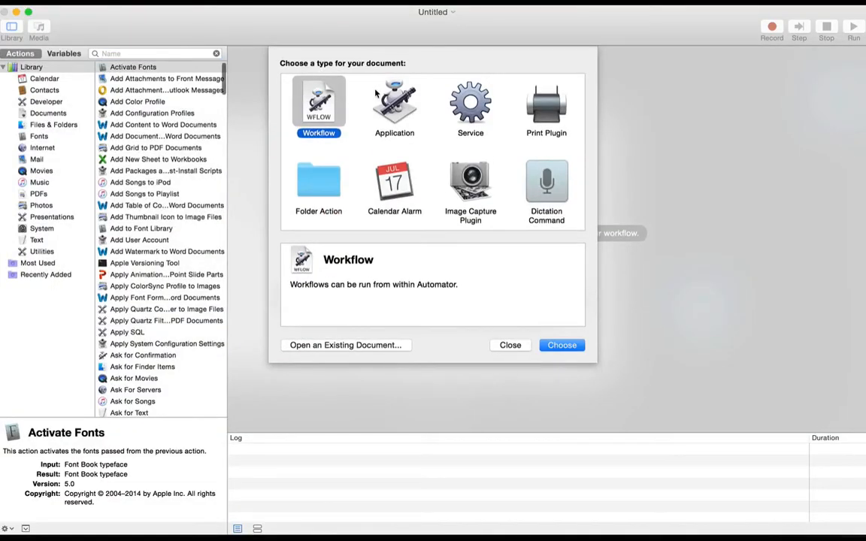
Step: Create a new Service document and set it to receive selected image files
{"action": "left_click", "coordinate": [469, 100]}
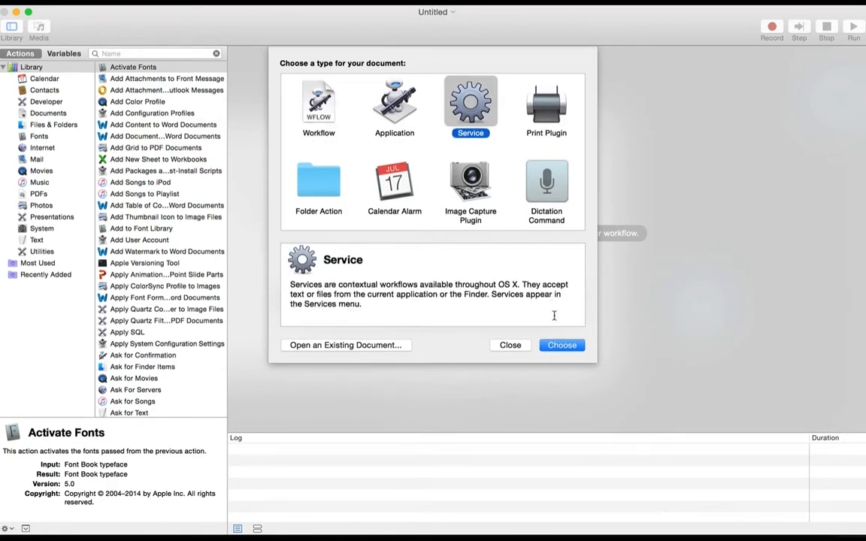
{"action": "left_click", "coordinate": [564, 345]}
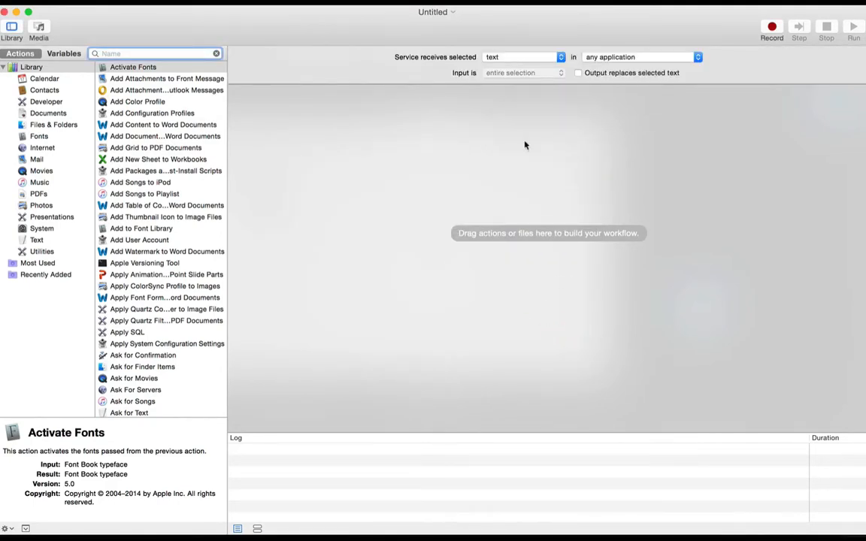
{"action": "left_click", "coordinate": [519, 57]}
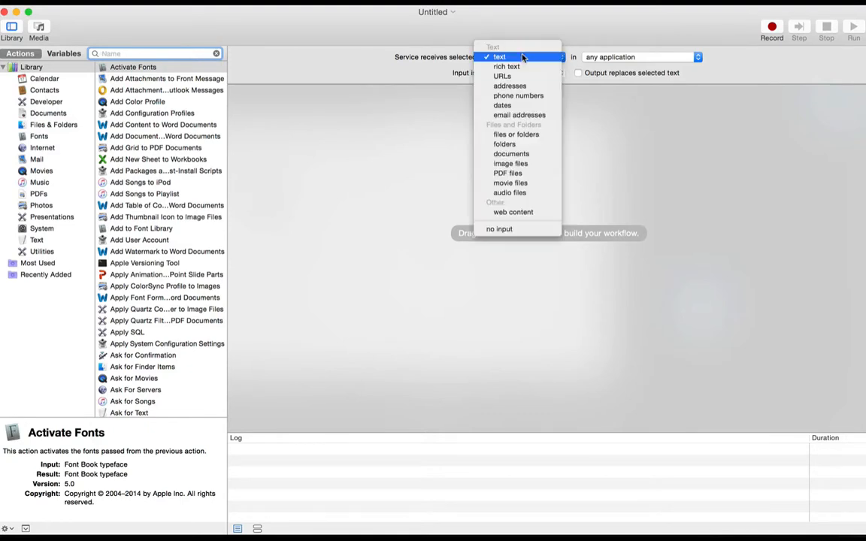
{"action": "left_click", "coordinate": [511, 163]}
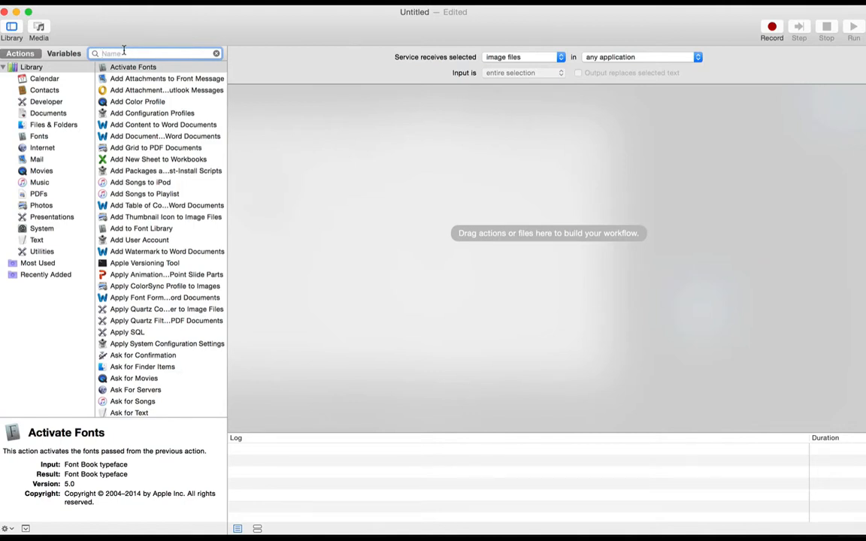
Step: Find the Duplicate Finder Items action in the library and add it to the empty workflow
{"action": "type", "text": "du"}
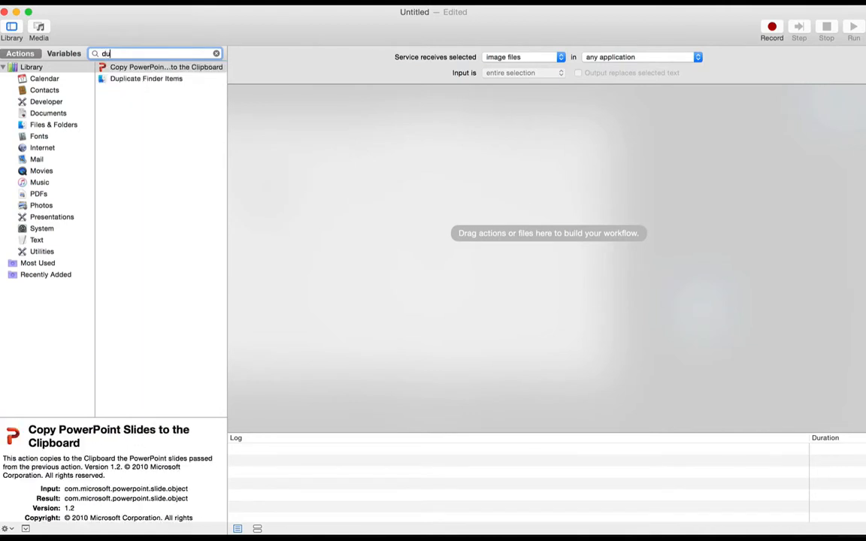
{"action": "type", "text": "pli"}
{"action": "left_click", "coordinate": [136, 78]}
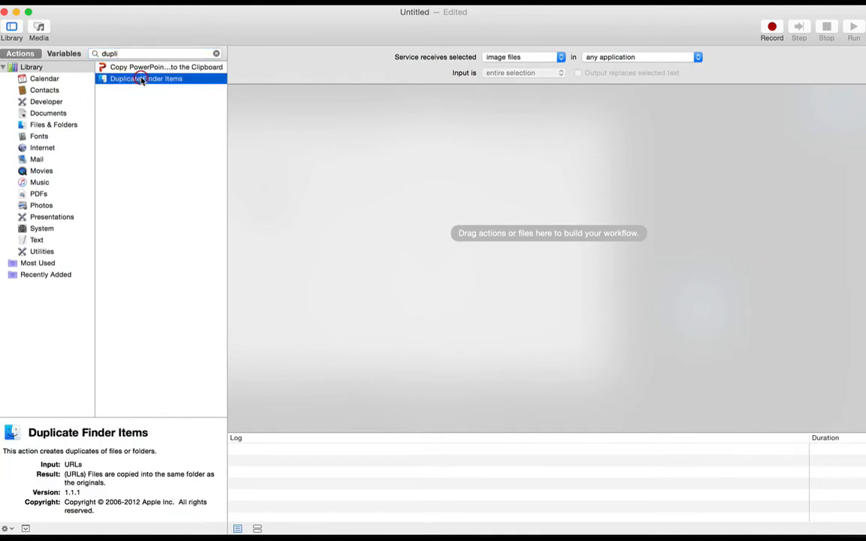
{"action": "left_click_drag", "start_coordinate": [151, 82], "coordinate": [500, 181]}
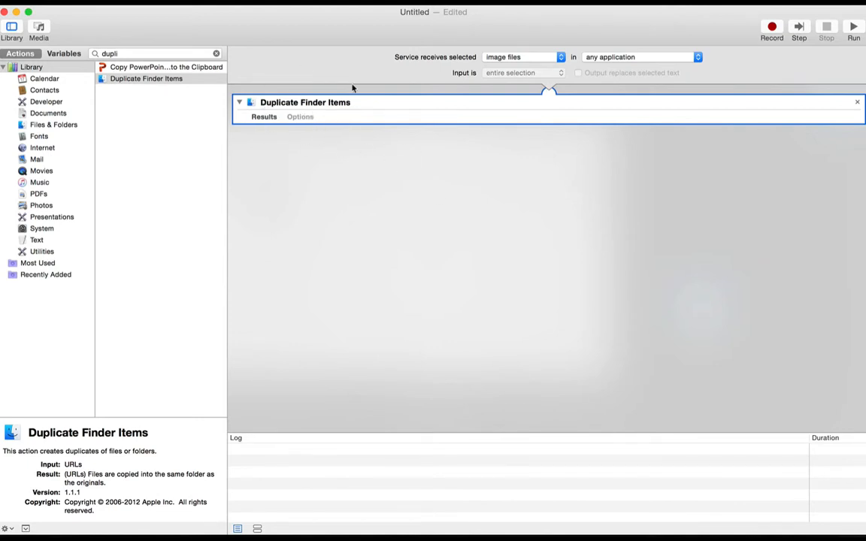
Step: Add the Change Type of Images action below the duplicate action, without a Copy Finder Items action, and set its output type to PNG
{"action": "double_click", "coordinate": [123, 53]}
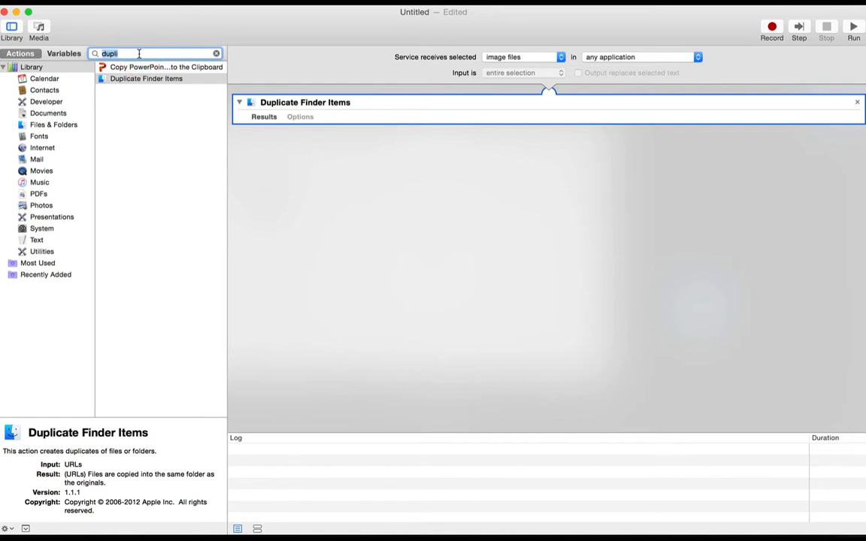
{"action": "key", "text": "BackSpace"}
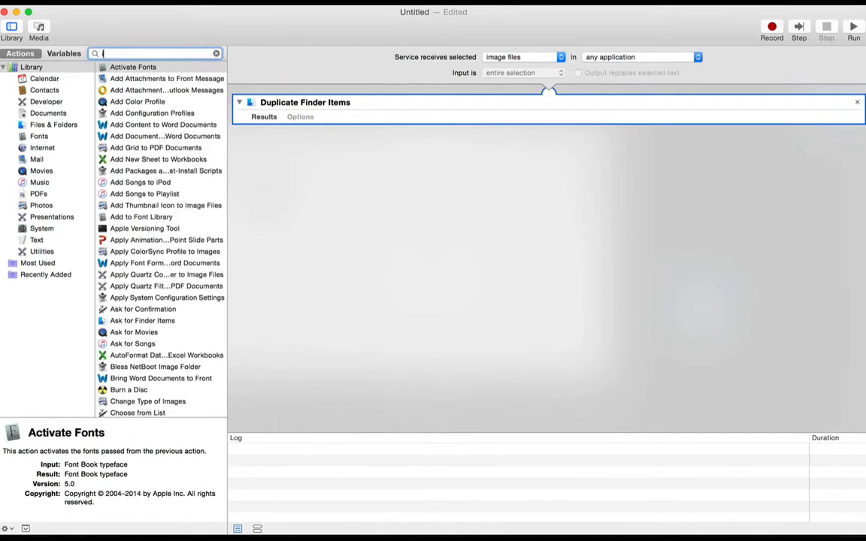
{"action": "type", "text": "images"}
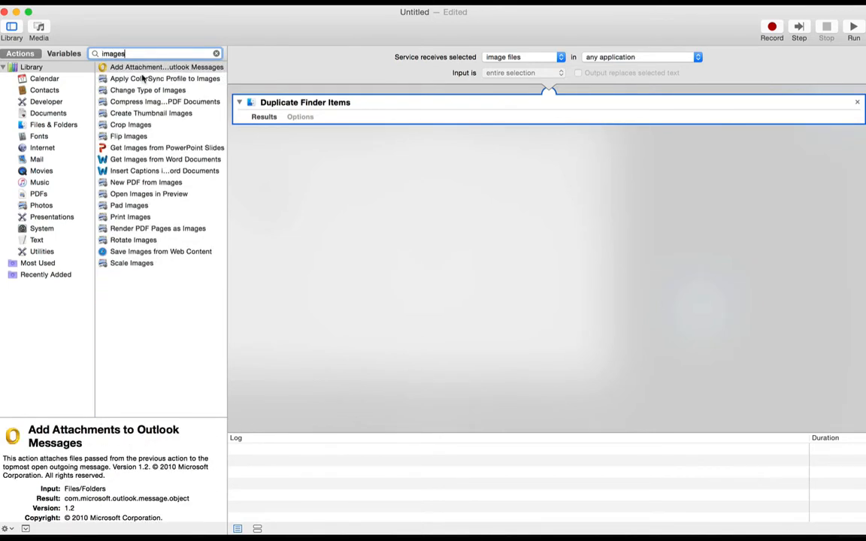
{"action": "left_click", "coordinate": [138, 90]}
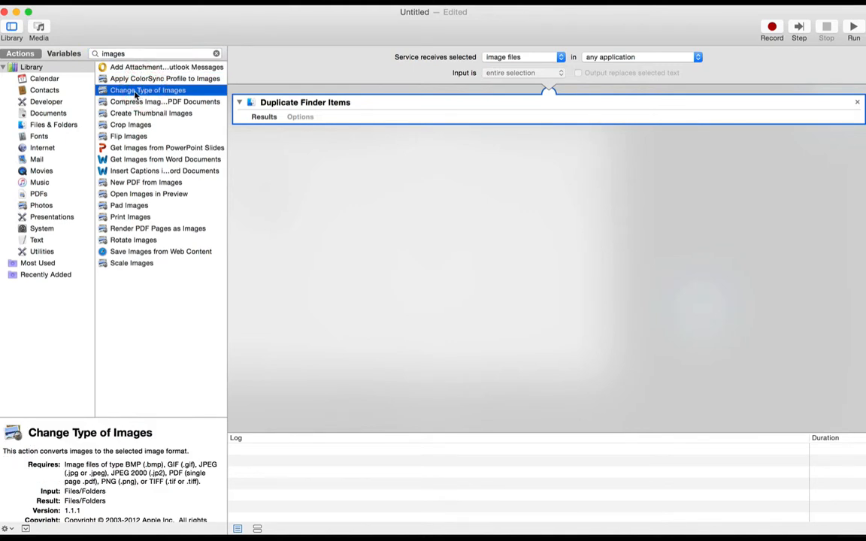
{"action": "left_click_drag", "start_coordinate": [111, 89], "coordinate": [382, 183]}
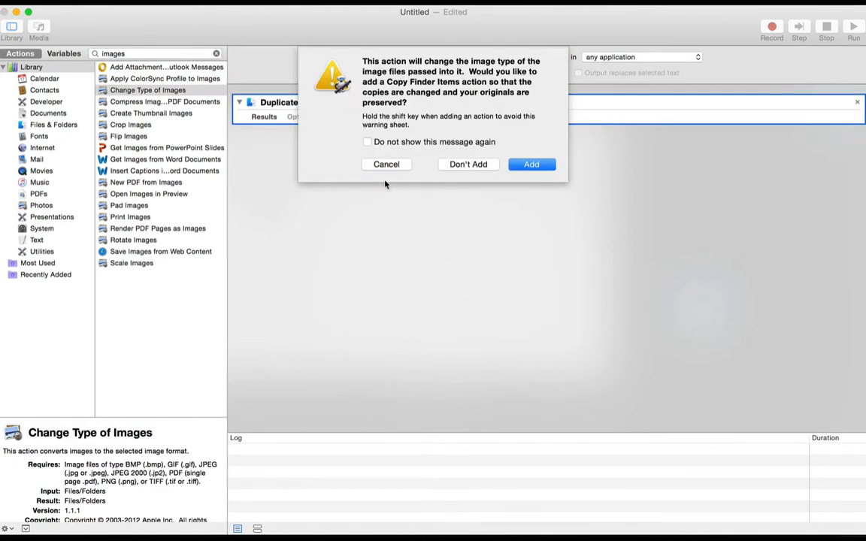
{"action": "left_click", "coordinate": [475, 165]}
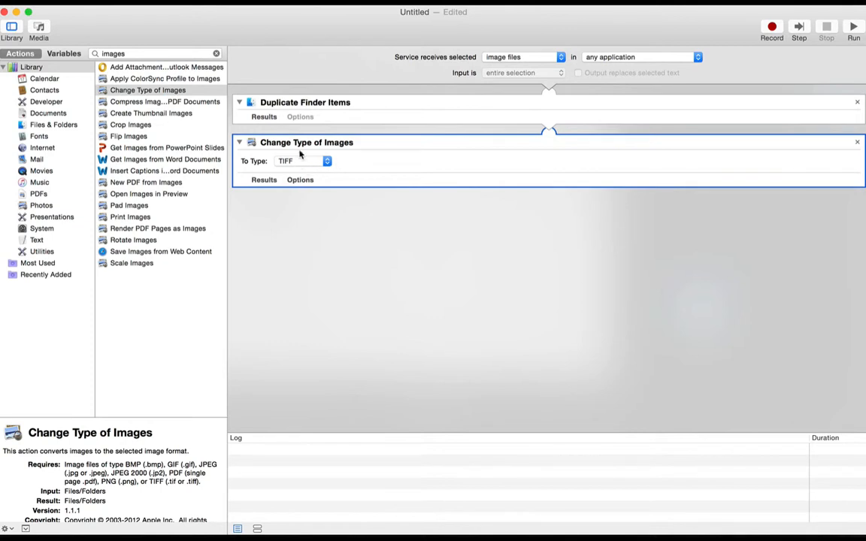
{"action": "left_click", "coordinate": [326, 161]}
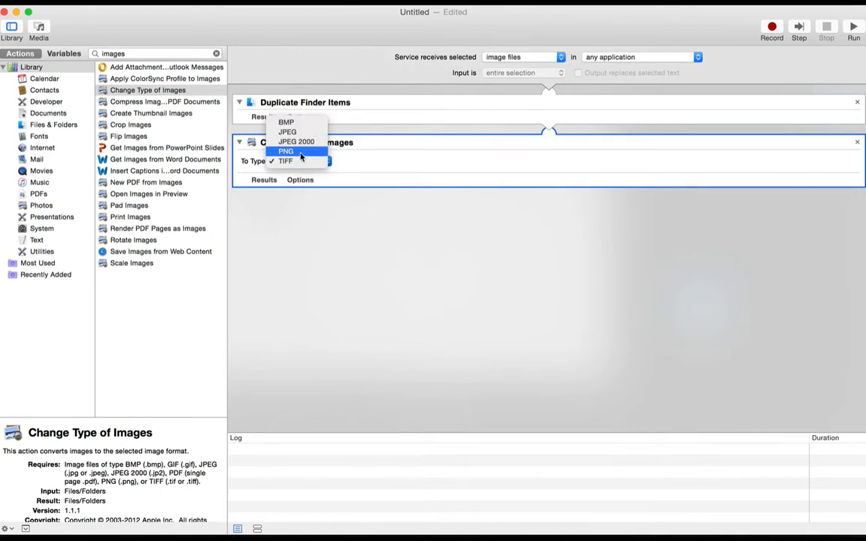
{"action": "left_click", "coordinate": [301, 154]}
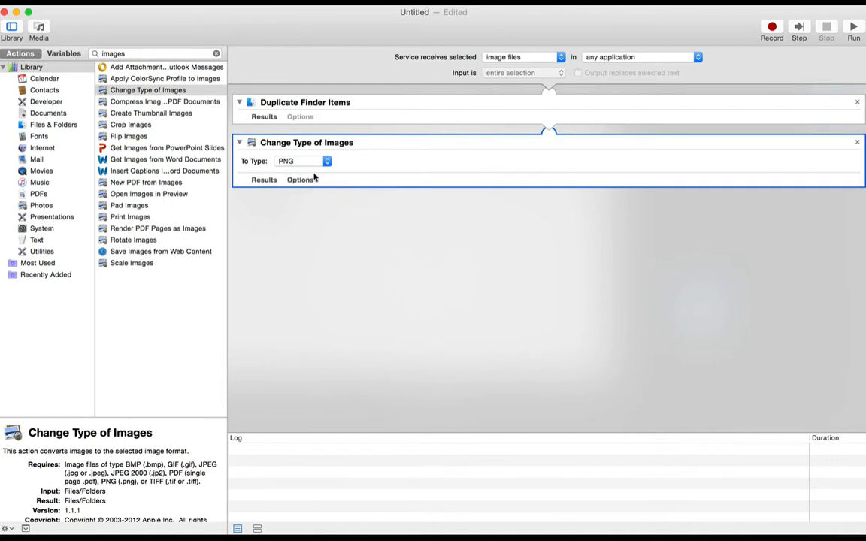
Step: Save the service under the name "Convert to PNG TEST"
{"action": "left_click", "coordinate": [98, 6]}
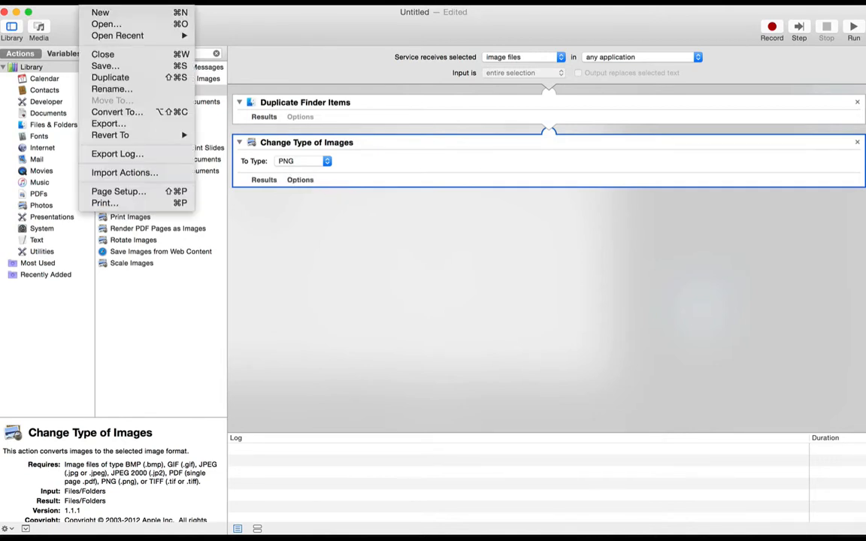
{"action": "left_click", "coordinate": [105, 66]}
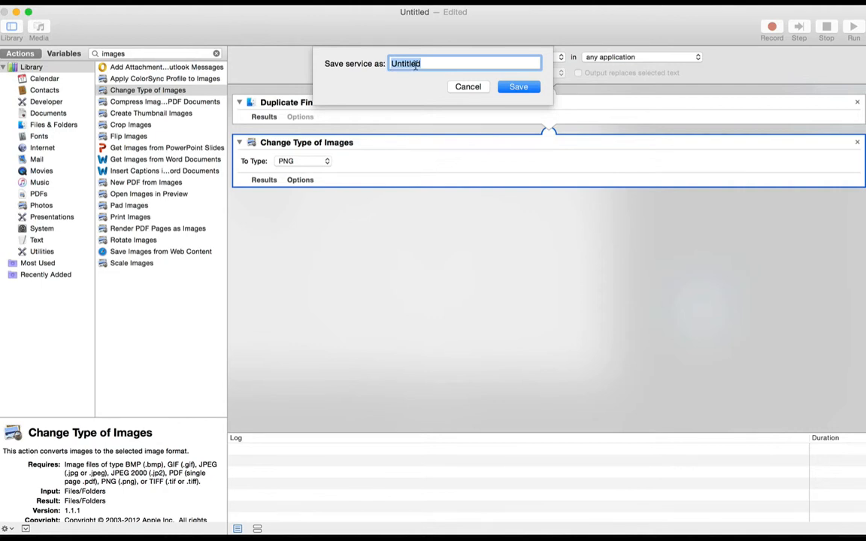
{"action": "type", "text": "Convert to PNG TES"}
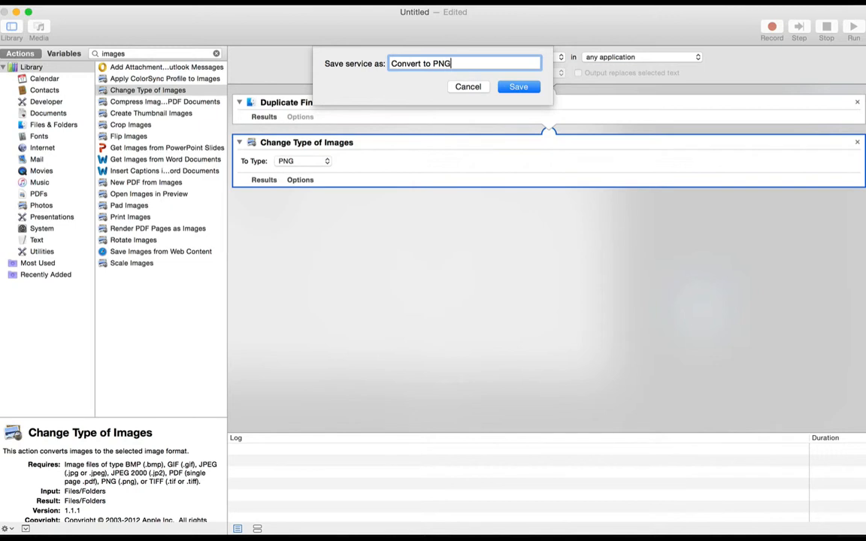
{"action": "type", "text": "T"}
{"action": "left_click", "coordinate": [526, 88]}
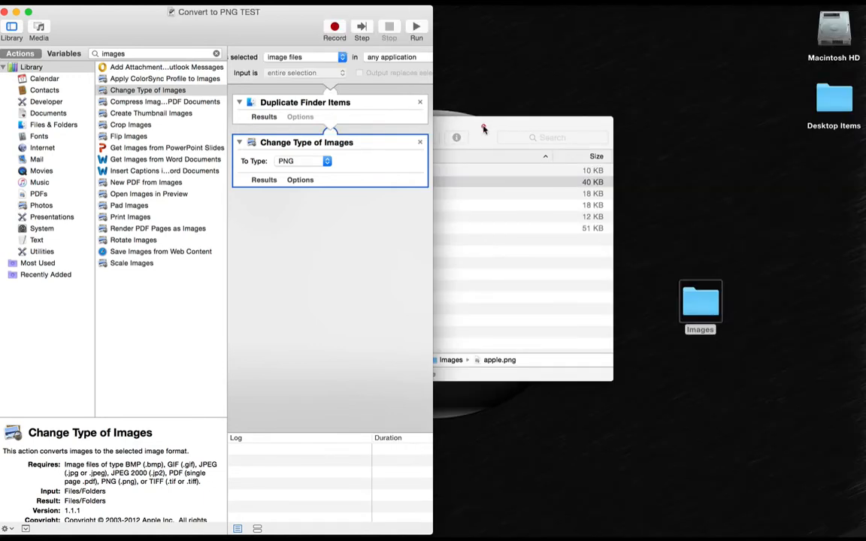
Step: In the Finder's Images folder, move apple.png to the Trash and run the Convert to PNG TEST service on apple.jpg
{"action": "left_click", "coordinate": [483, 123]}
{"action": "key", "text": "super+BackSpace"}
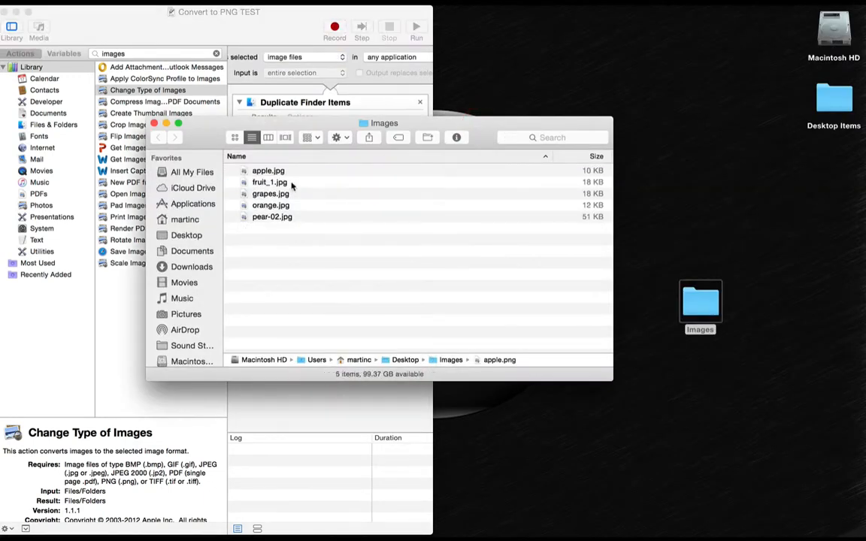
{"action": "left_click", "coordinate": [284, 181]}
{"action": "left_click", "coordinate": [280, 169]}
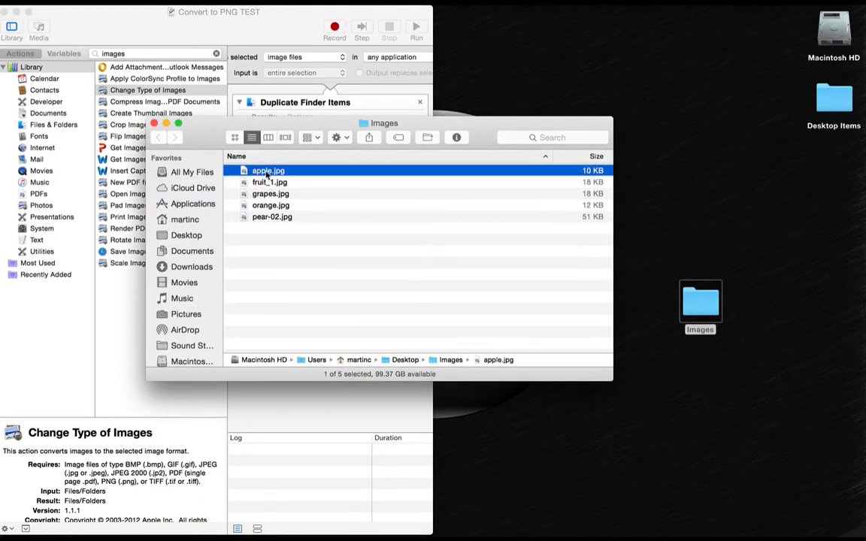
{"action": "right_click", "coordinate": [266, 174]}
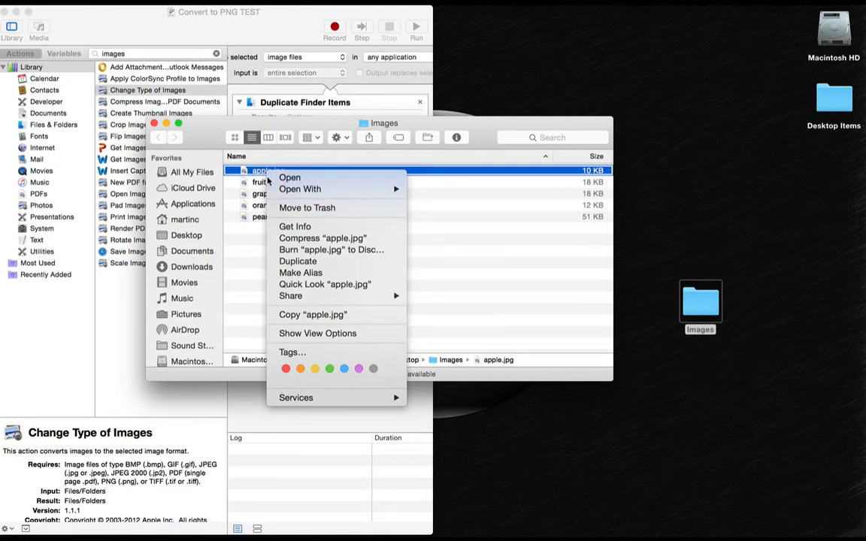
{"action": "mouse_move", "coordinate": [346, 401]}
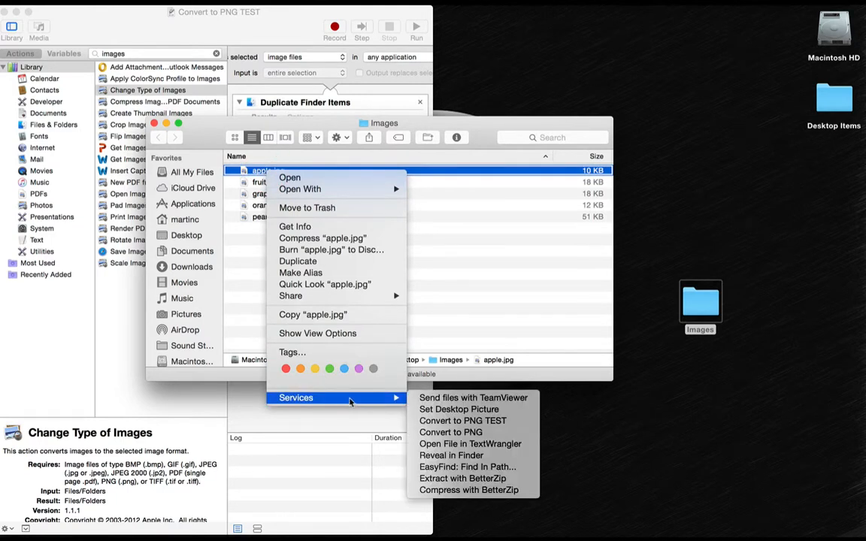
{"action": "left_click", "coordinate": [486, 423]}
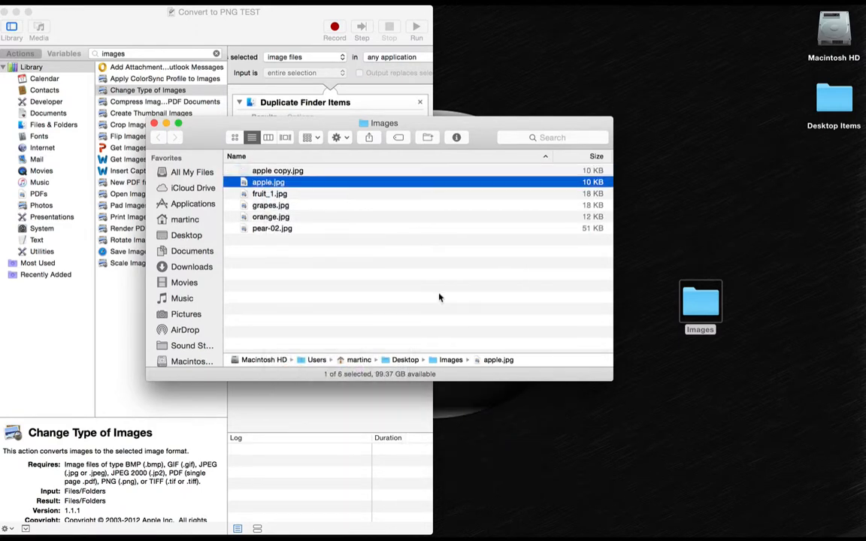
{"action": "left_click", "coordinate": [304, 172]}
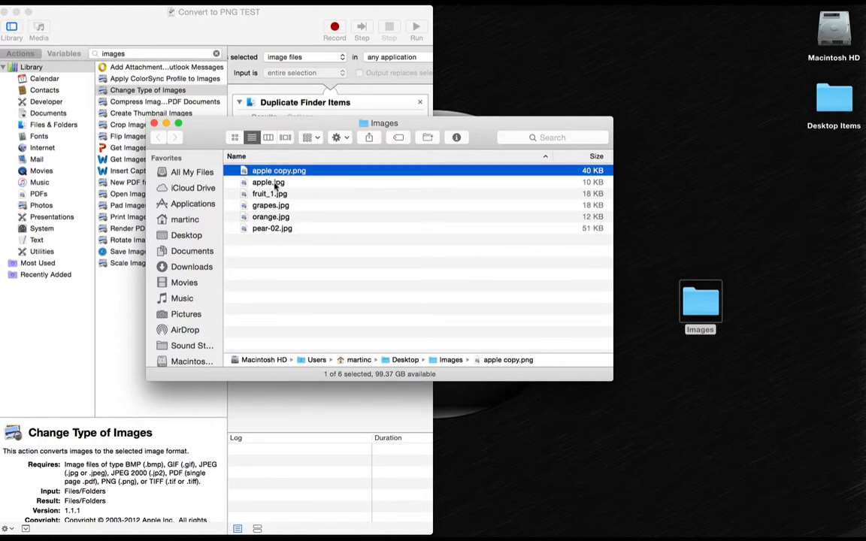
Step: Back in Automator, search the library for "rename" and add Rename Finder Items below Change Type of Images, without a Copy Finder Items action
{"action": "left_click", "coordinate": [238, 16]}
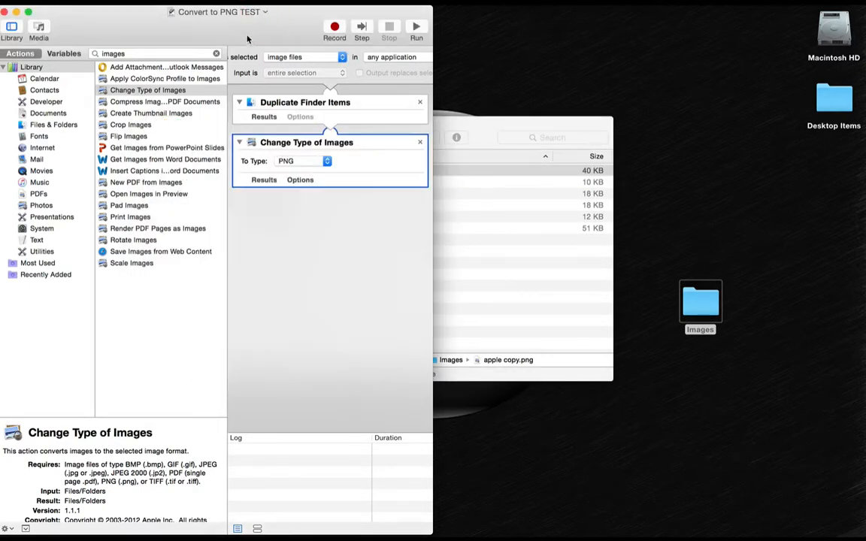
{"action": "left_click", "coordinate": [161, 50]}
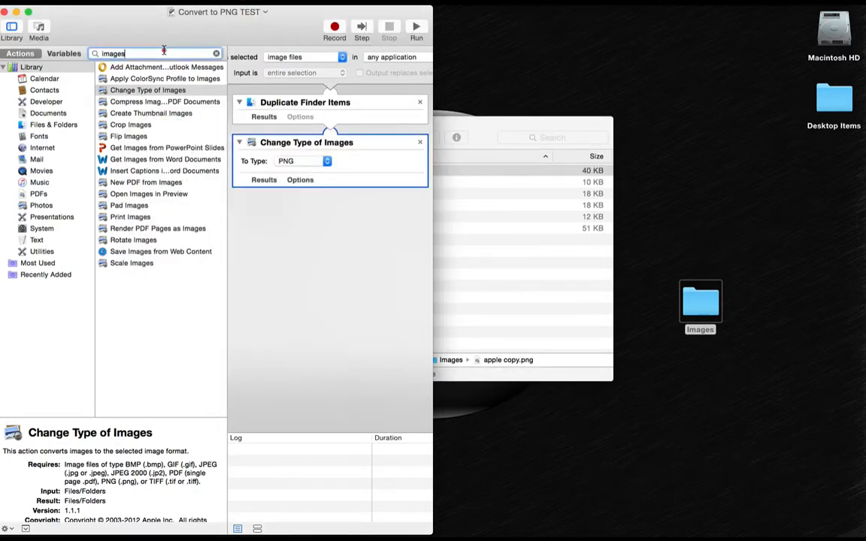
{"action": "double_click", "coordinate": [161, 51]}
{"action": "type", "text": "rename"}
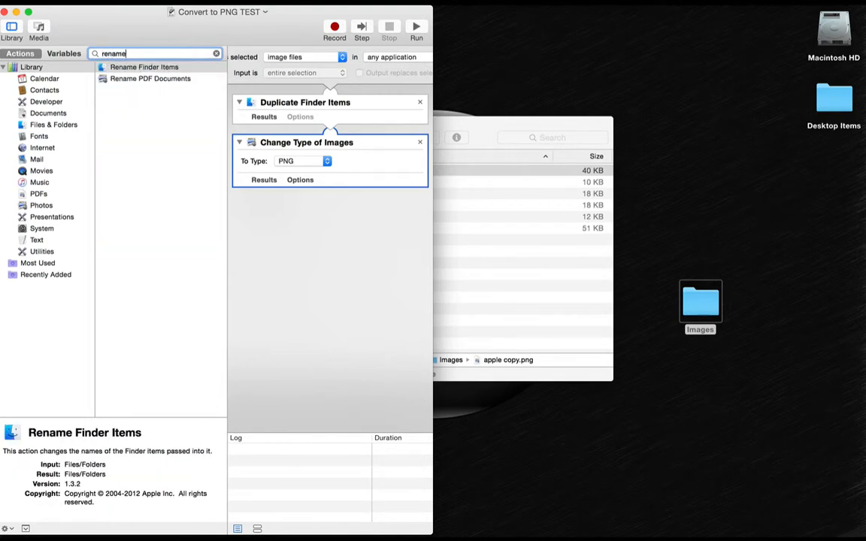
{"action": "left_click", "coordinate": [140, 67]}
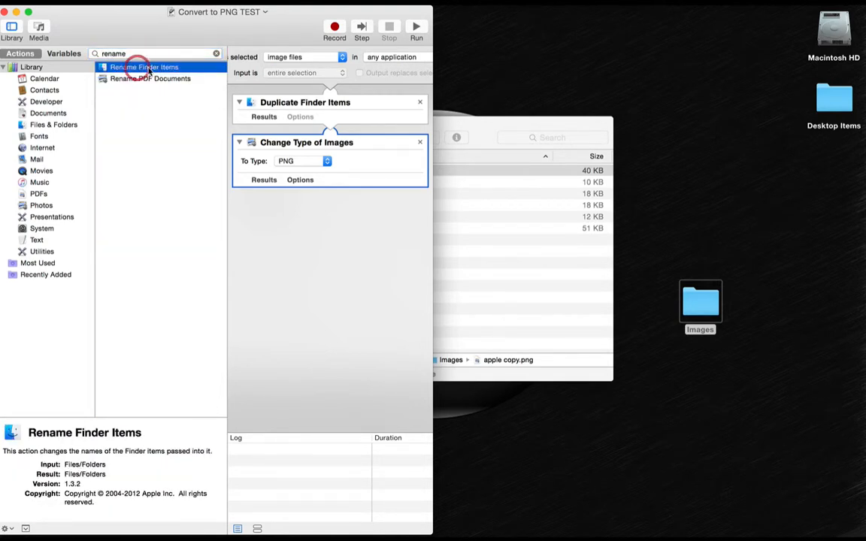
{"action": "left_click_drag", "start_coordinate": [140, 71], "coordinate": [317, 254]}
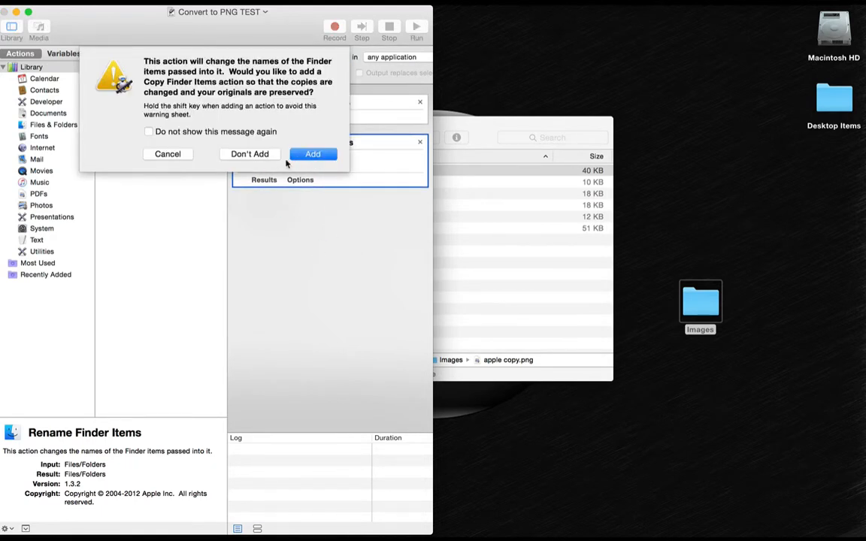
{"action": "left_click", "coordinate": [251, 154]}
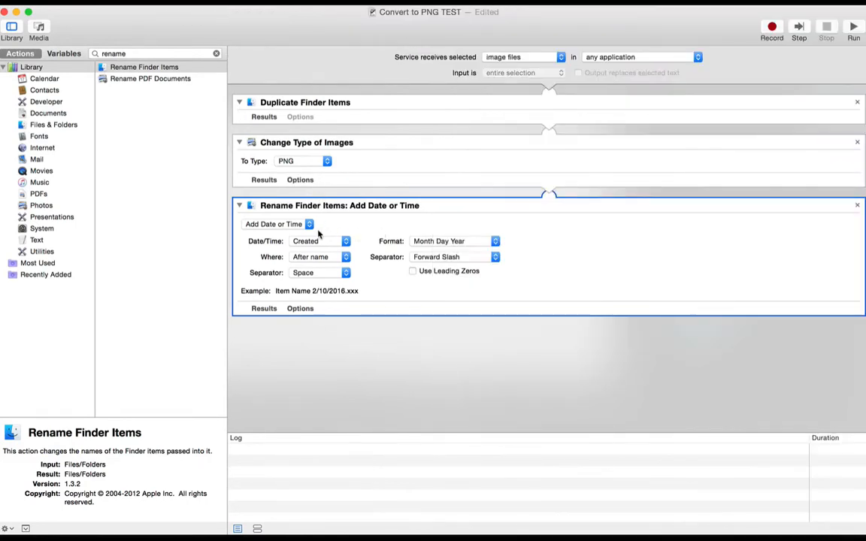
Step: Set the rename action to Replace Text, replacing " copy.png" (with a leading space) with ".png" in the full name, and save the service
{"action": "left_click", "coordinate": [290, 226]}
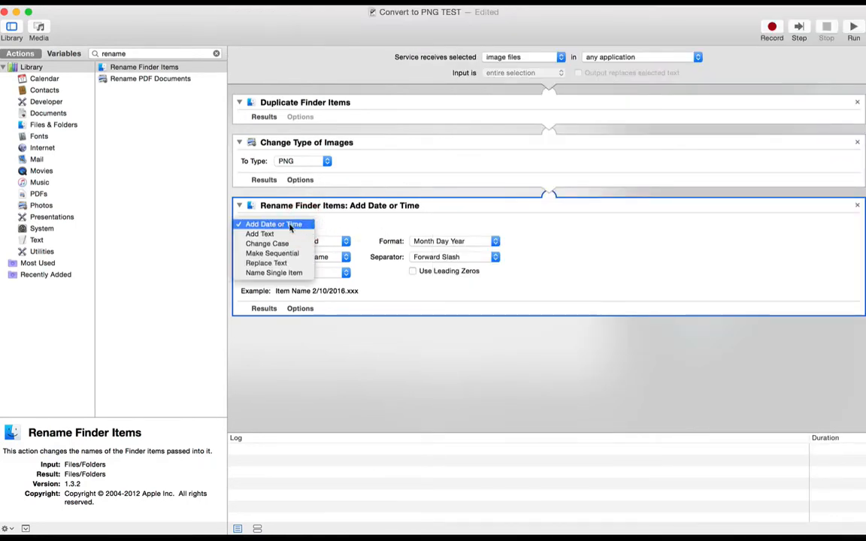
{"action": "left_click", "coordinate": [276, 264]}
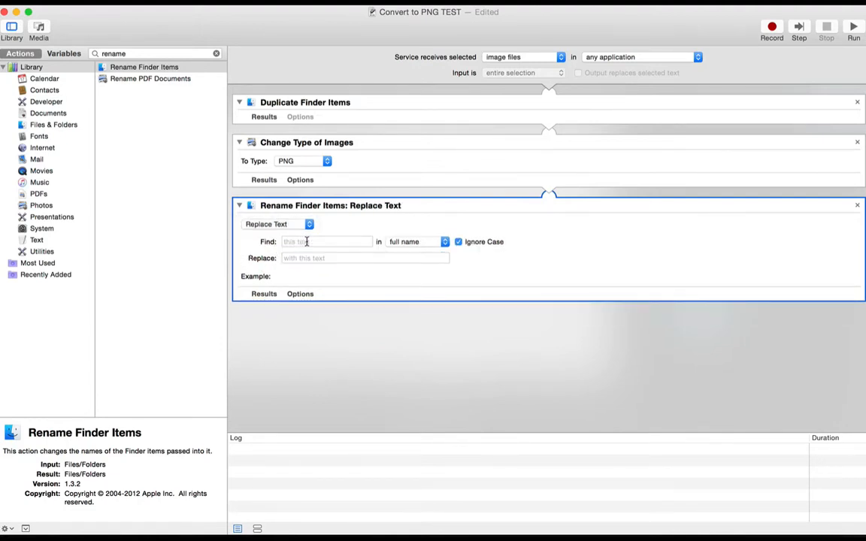
{"action": "left_click", "coordinate": [305, 242]}
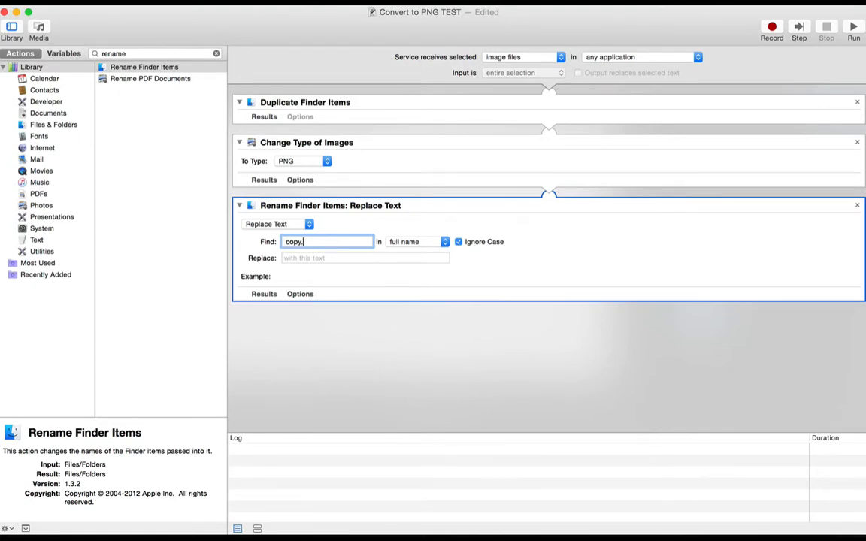
{"action": "left_click", "coordinate": [378, 258]}
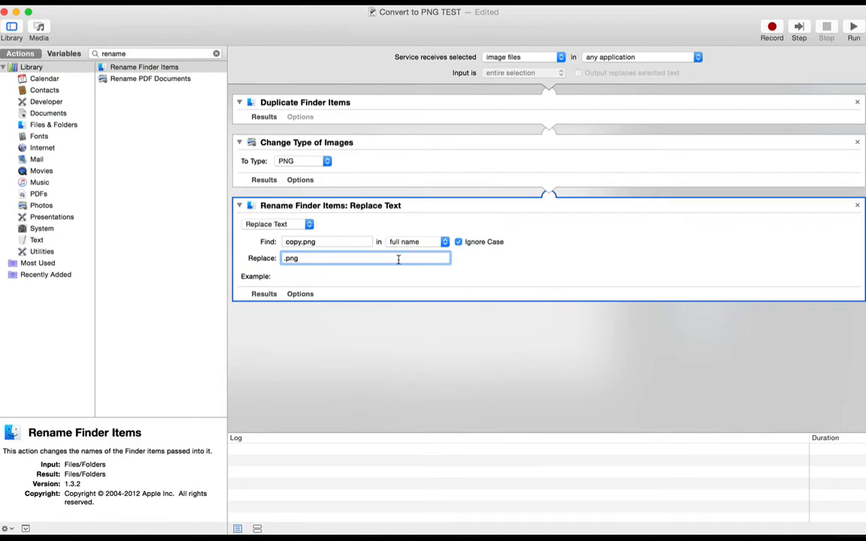
{"action": "key", "text": "super+s"}
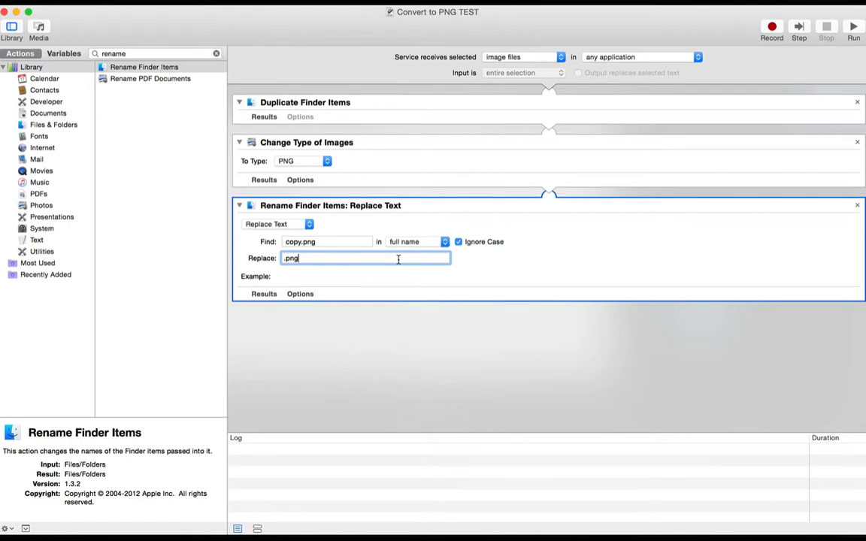
Step: In the Finder's Images folder, move apple copy.png to the Trash and run the updated Convert to PNG TEST service on apple.jpg
{"action": "key", "text": "super+alt+Left"}
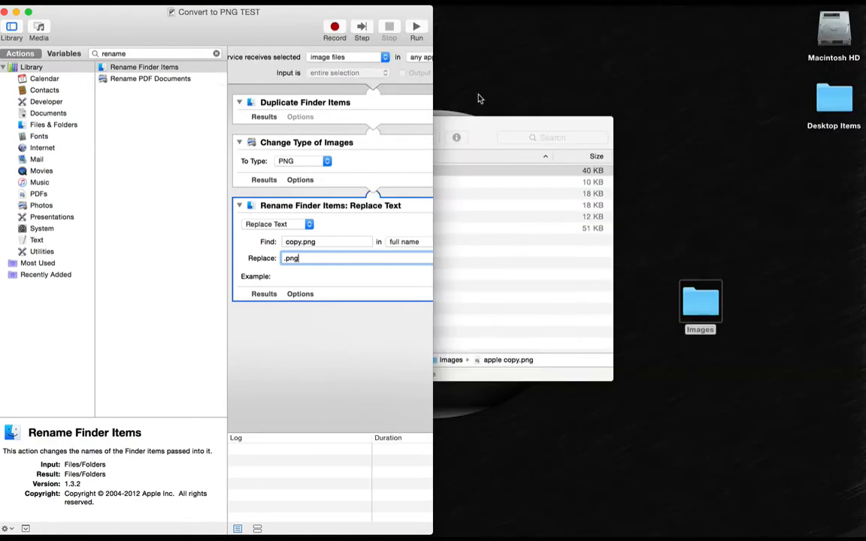
{"action": "left_click", "coordinate": [480, 122]}
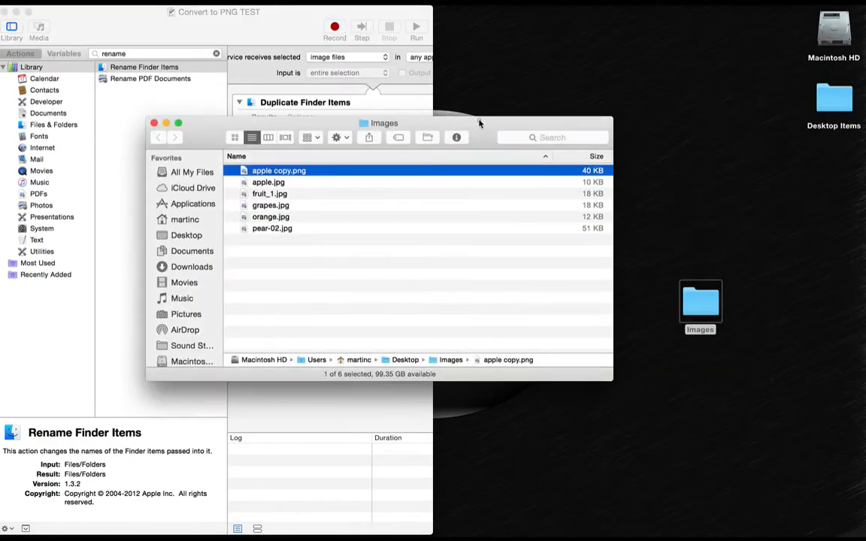
{"action": "key", "text": "super+BackSpace"}
{"action": "left_click", "coordinate": [281, 180]}
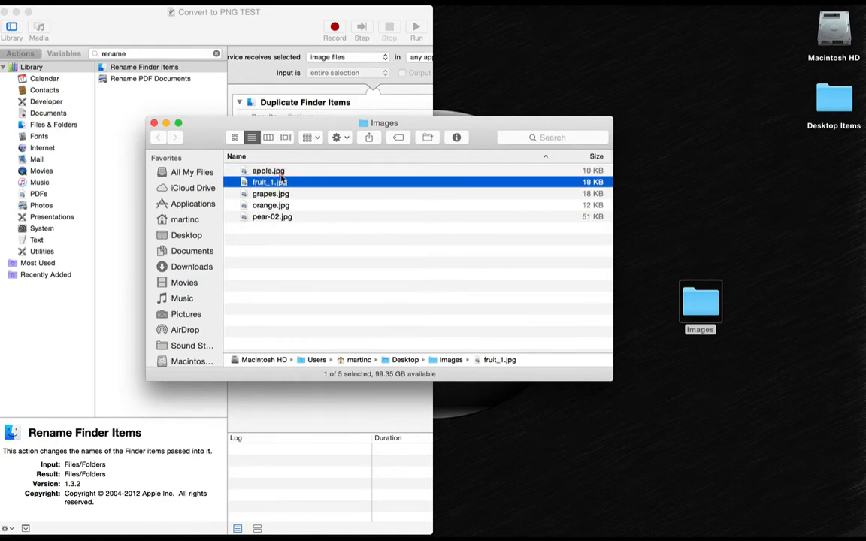
{"action": "left_click", "coordinate": [280, 172]}
{"action": "right_click", "coordinate": [280, 174]}
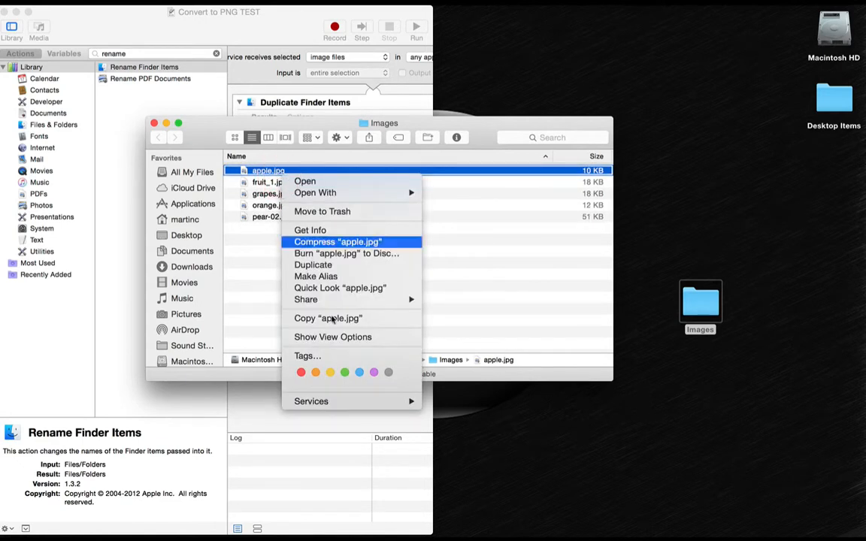
{"action": "mouse_move", "coordinate": [344, 402]}
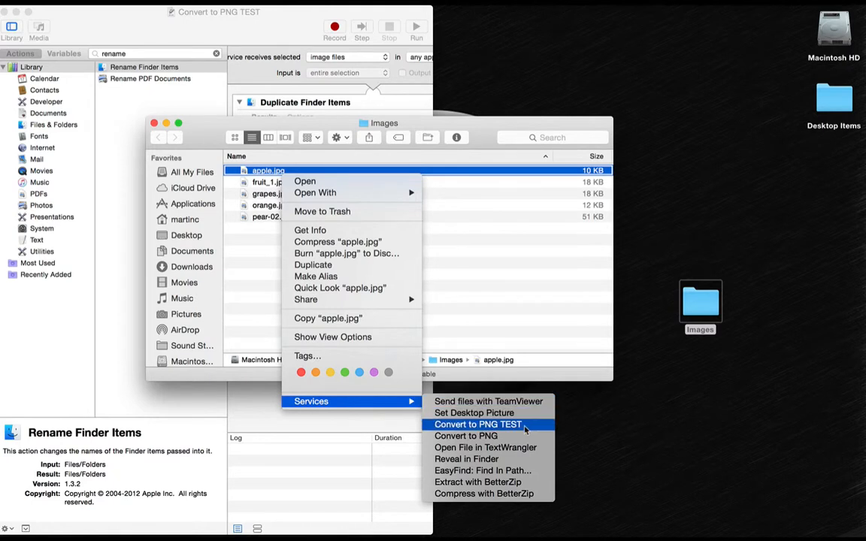
{"action": "left_click", "coordinate": [524, 426]}
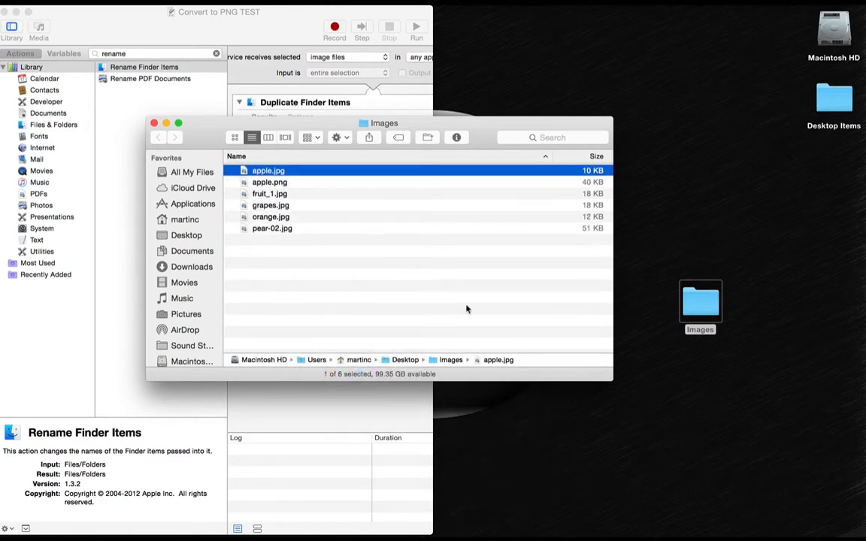
Step: Preview the converted apple.png with Quick Look, close the preview and move the file to the Trash
{"action": "left_click", "coordinate": [286, 182]}
{"action": "key", "text": "Up"}
{"action": "key", "text": "space"}
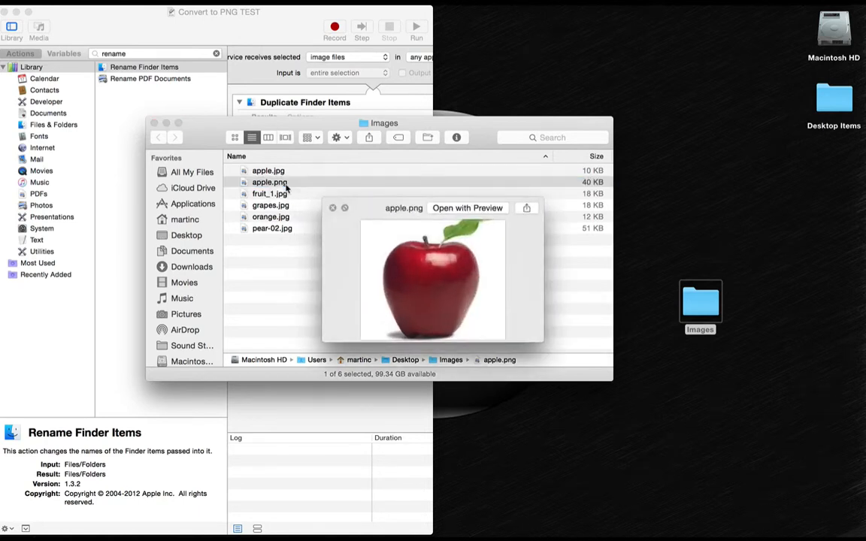
{"action": "key", "text": "Down"}
{"action": "key", "text": "space"}
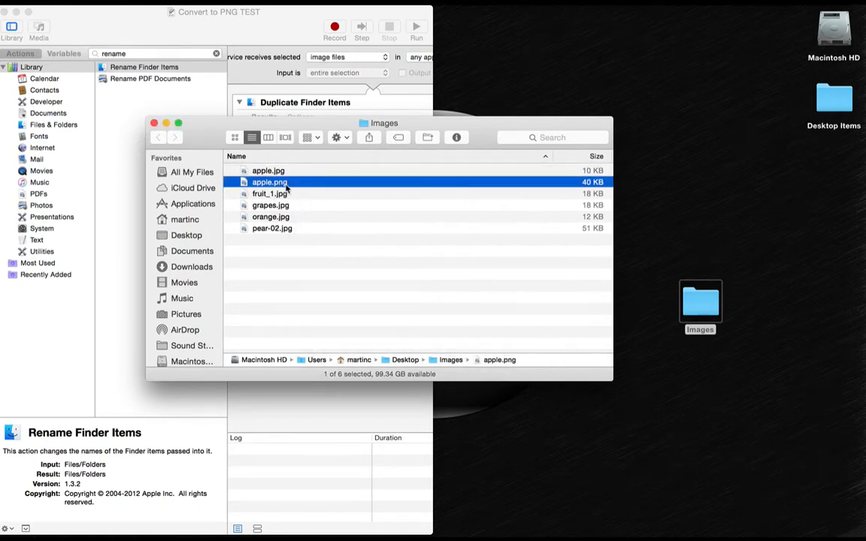
{"action": "key", "text": "super+BackSpace"}
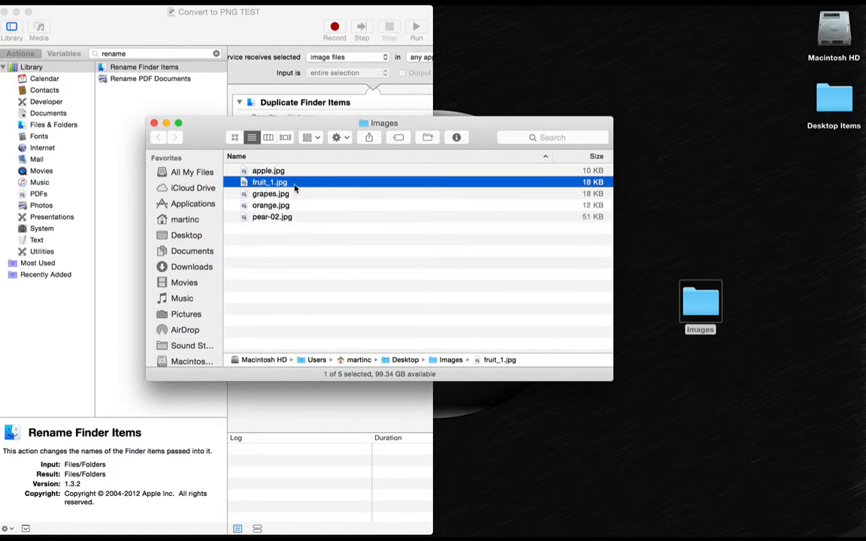
Step: Run the Convert to PNG TEST service on all the JPG files from apple.jpg to pear-02.jpg and move the originals to the Trash
{"action": "left_click", "coordinate": [284, 171]}
{"action": "left_click", "coordinate": [287, 218], "text": "shift"}
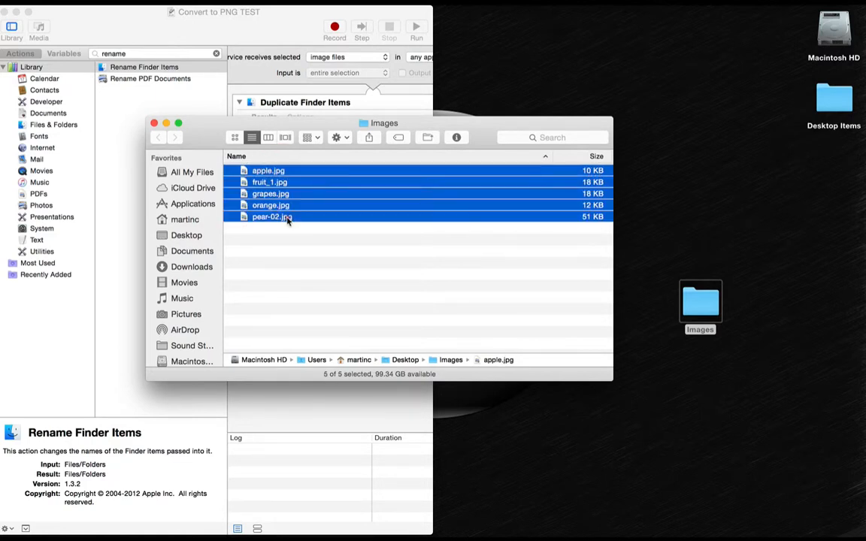
{"action": "right_click", "coordinate": [278, 220]}
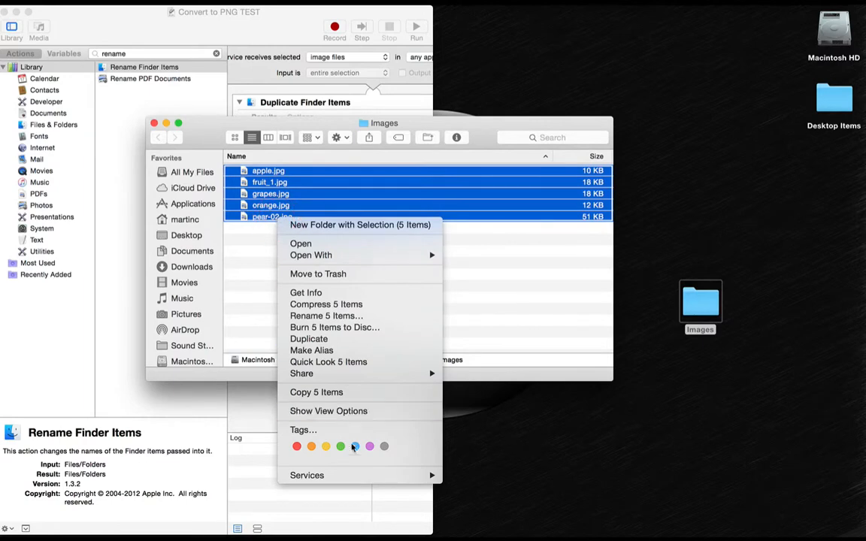
{"action": "mouse_move", "coordinate": [349, 475]}
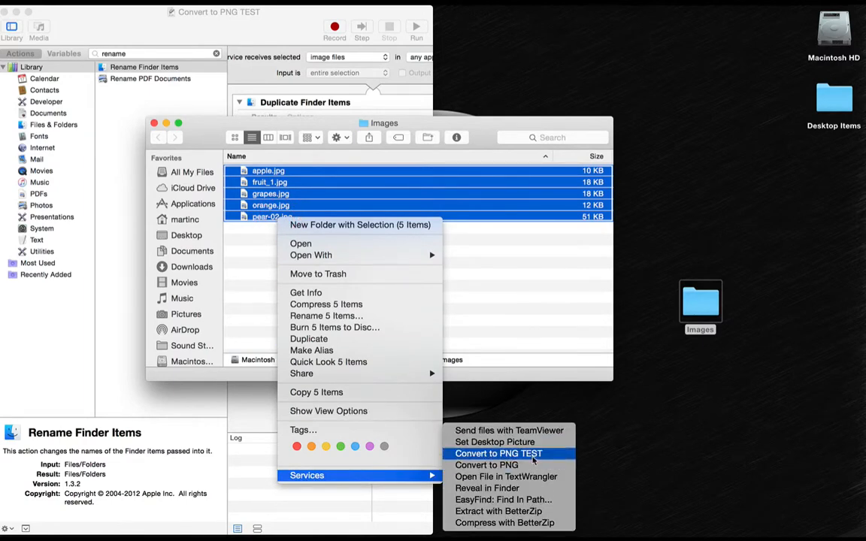
{"action": "left_click", "coordinate": [525, 456]}
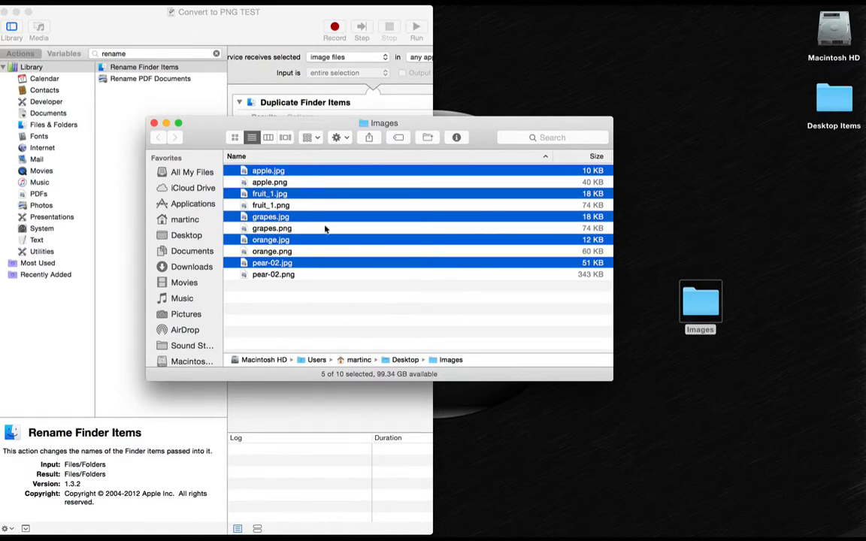
{"action": "key", "text": "super+BackSpace"}
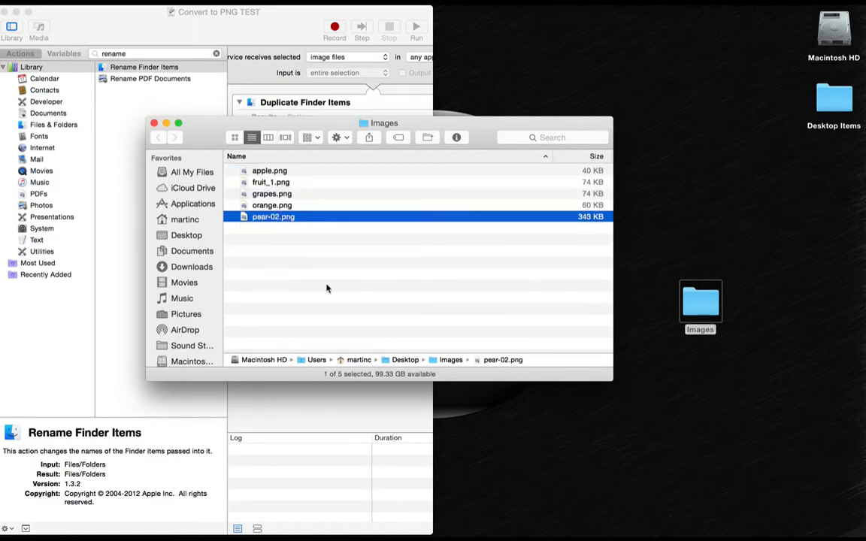
Step: Preview the converted PNG files from apple.png to pear-02.png with Quick Look, close the preview and reselect apple.png
{"action": "key", "text": "Up"}
{"action": "key", "text": "Up"}
{"action": "key", "text": "Up"}
{"action": "key", "text": "Up"}
{"action": "key", "text": "space"}
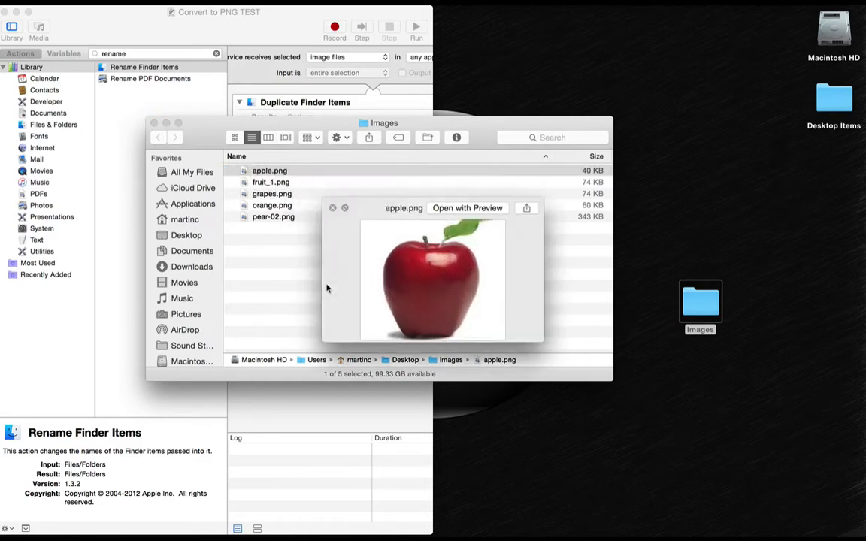
{"action": "key", "text": "Down"}
{"action": "key", "text": "Down"}
{"action": "key", "text": "Down"}
{"action": "key", "text": "Down"}
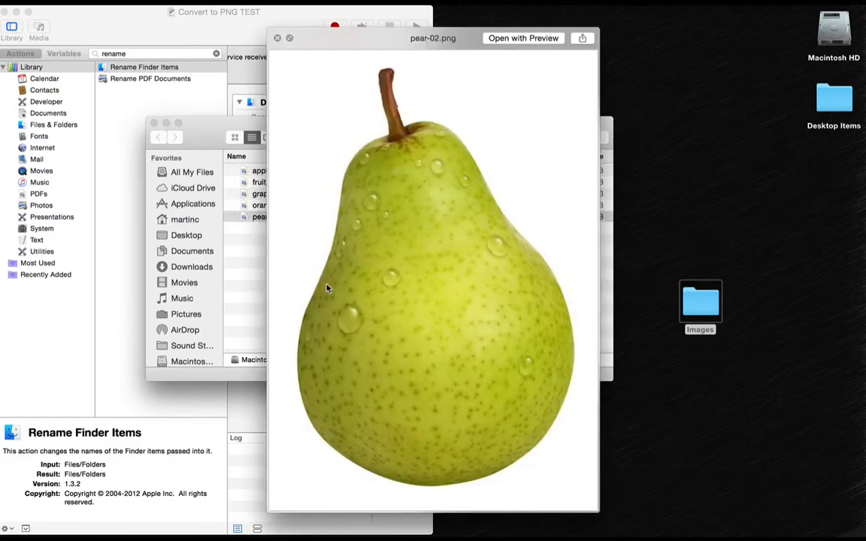
{"action": "key", "text": "Up"}
{"action": "key", "text": "space"}
{"action": "key", "text": "Up"}
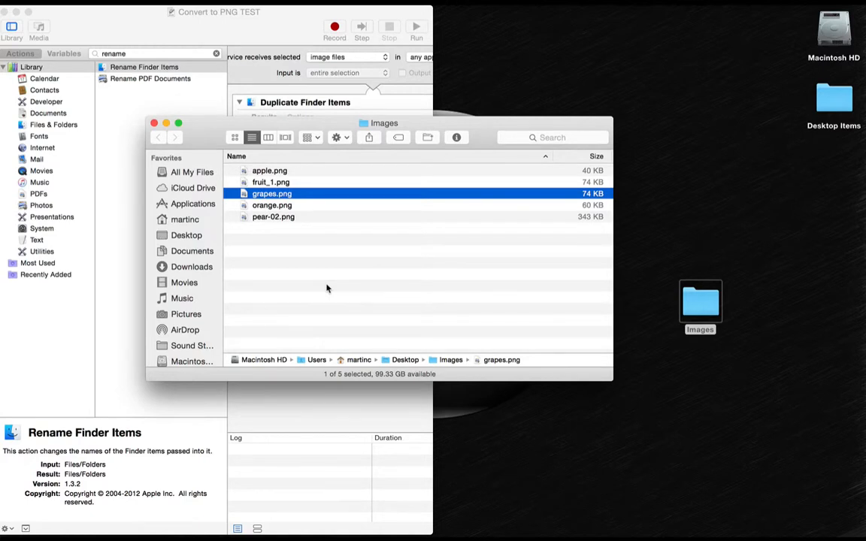
{"action": "key", "text": "Up"}
{"action": "key", "text": "Up"}
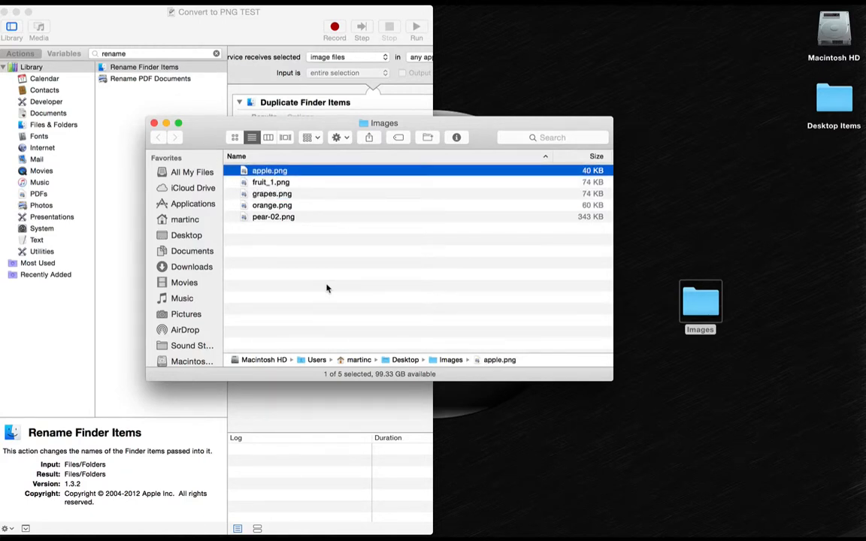
Step: In Automator, duplicate the Convert to PNG TEST service and set the copy's Change Type of Images action to JPEG
{"action": "left_click", "coordinate": [278, 30]}
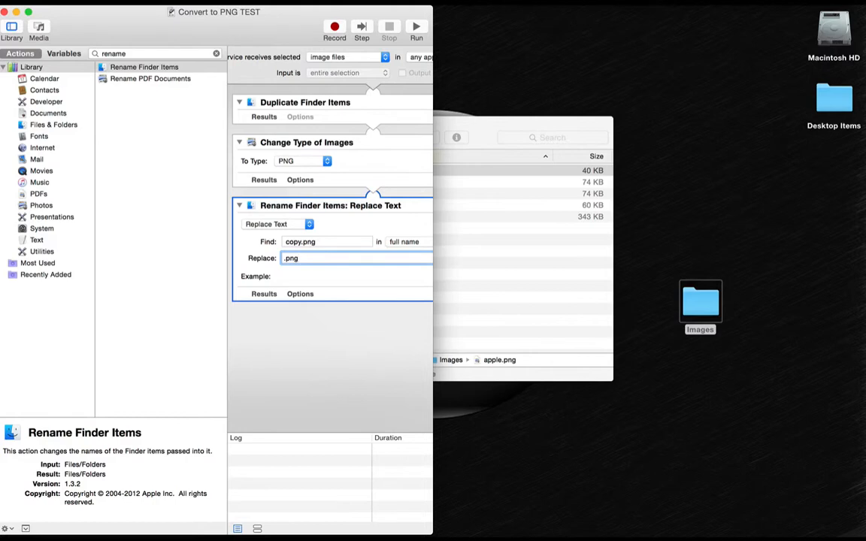
{"action": "left_click", "coordinate": [88, 1]}
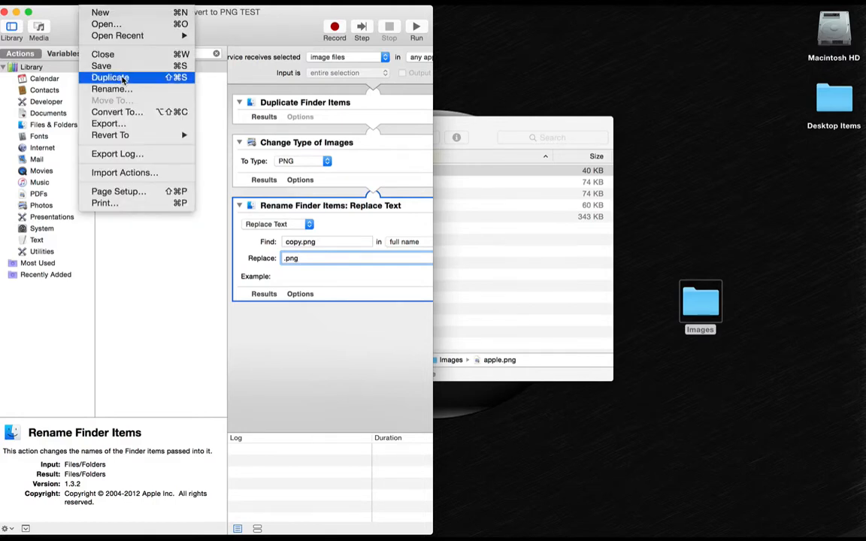
{"action": "left_click", "coordinate": [123, 79]}
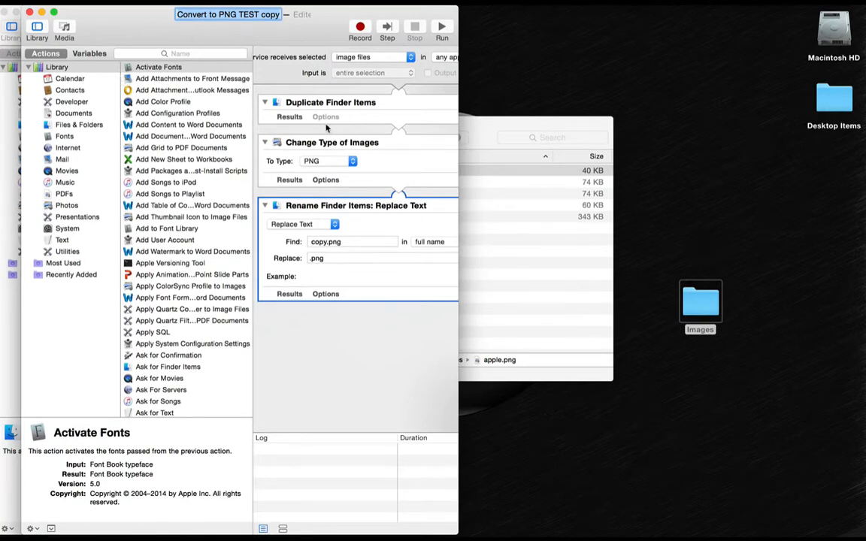
{"action": "key", "text": "Return"}
{"action": "left_click", "coordinate": [316, 161]}
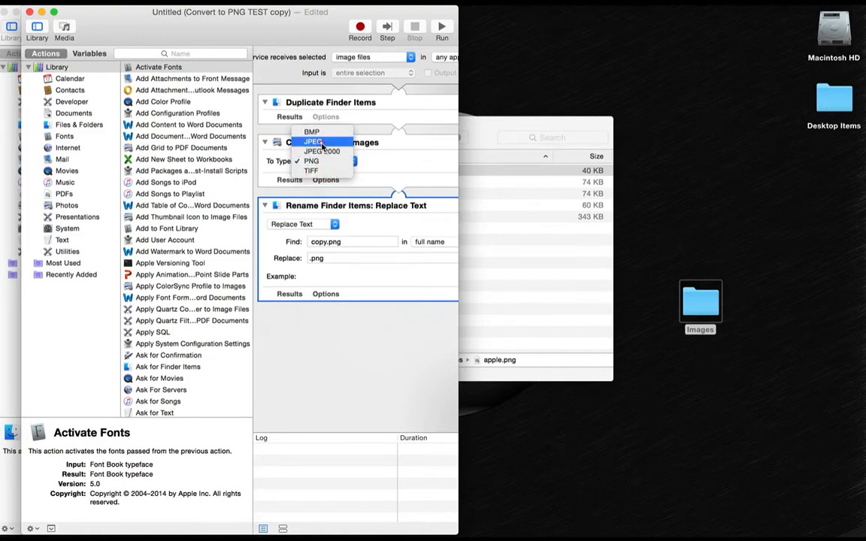
{"action": "left_click", "coordinate": [322, 144]}
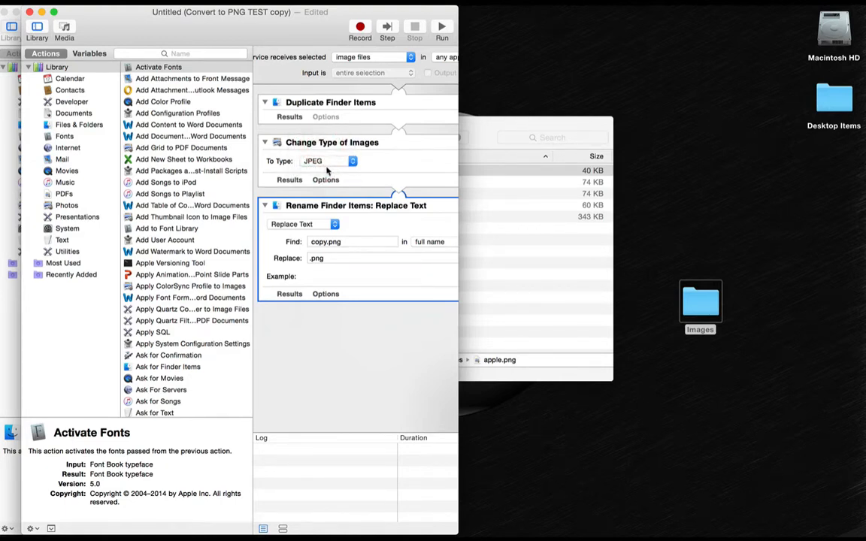
Step: Change the duplicated service's rename action to find " copy.jpg" (keeping the leading space) and replace it with ".jpg"
{"action": "left_click", "coordinate": [330, 241]}
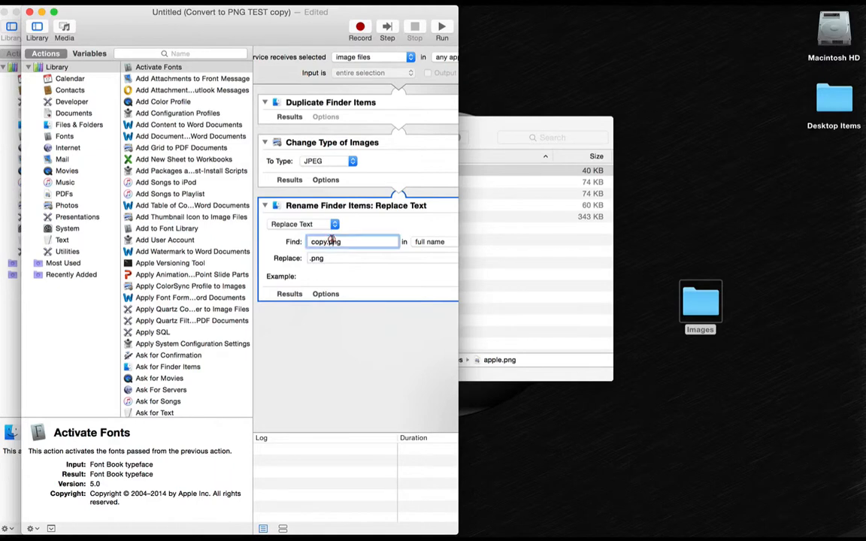
{"action": "double_click", "coordinate": [353, 241]}
{"action": "key", "text": "BackSpace"}
{"action": "left_click", "coordinate": [337, 259]}
{"action": "key", "text": "BackSpace"}
{"action": "key", "text": "BackSpace"}
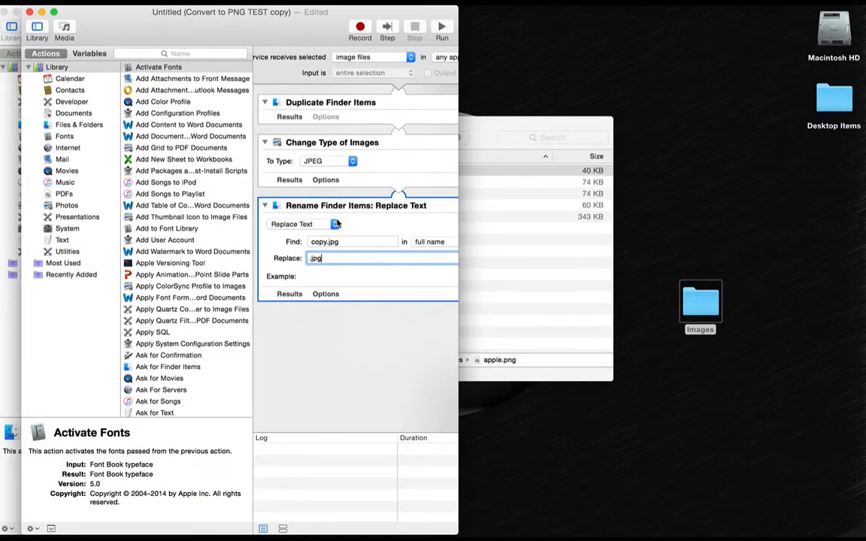
Step: Save the duplicated service as Convert to JPG TEST
{"action": "left_click", "coordinate": [101, 3]}
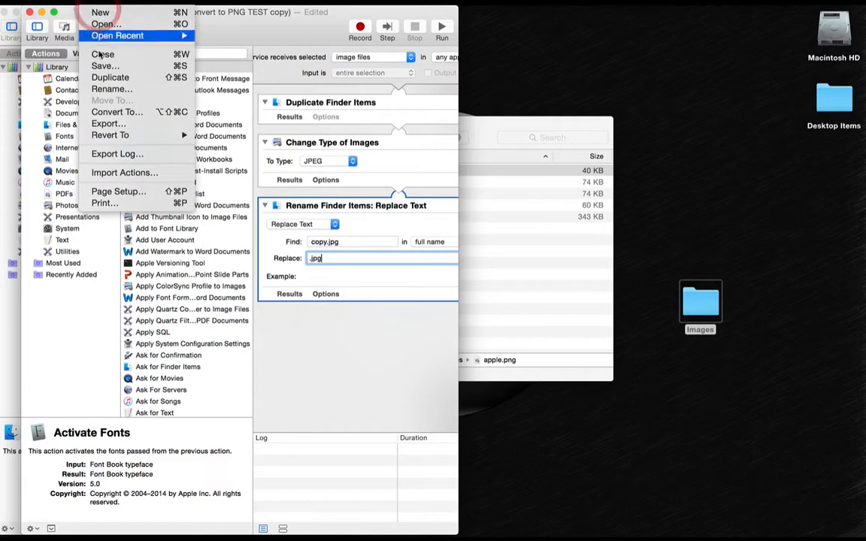
{"action": "left_click", "coordinate": [121, 70]}
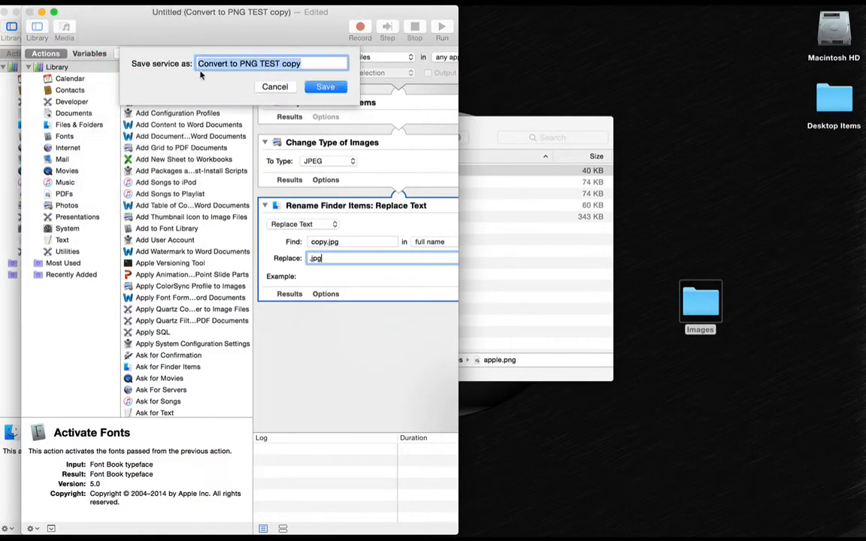
{"action": "left_click", "coordinate": [260, 64]}
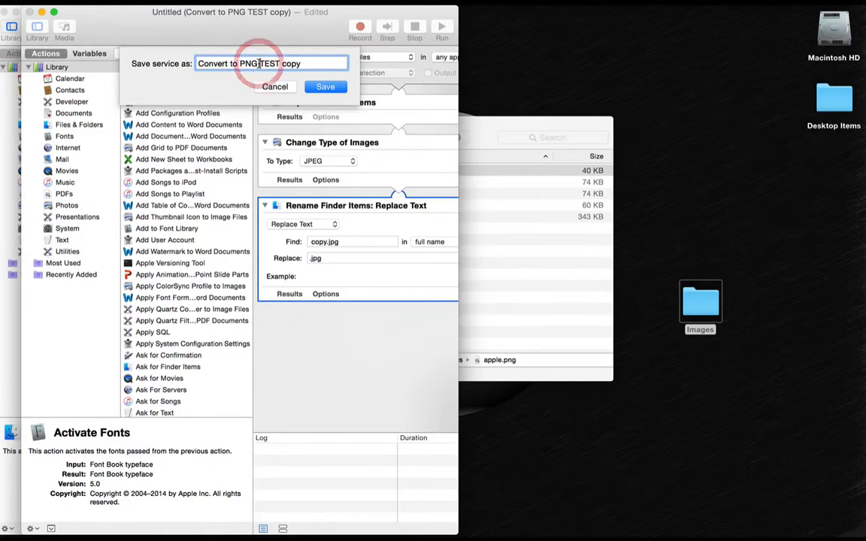
{"action": "key", "text": "BackSpace"}
{"action": "key", "text": "BackSpace"}
{"action": "key", "text": "BackSpace"}
{"action": "key", "text": "BackSpace"}
{"action": "type", "text": "JPG"}
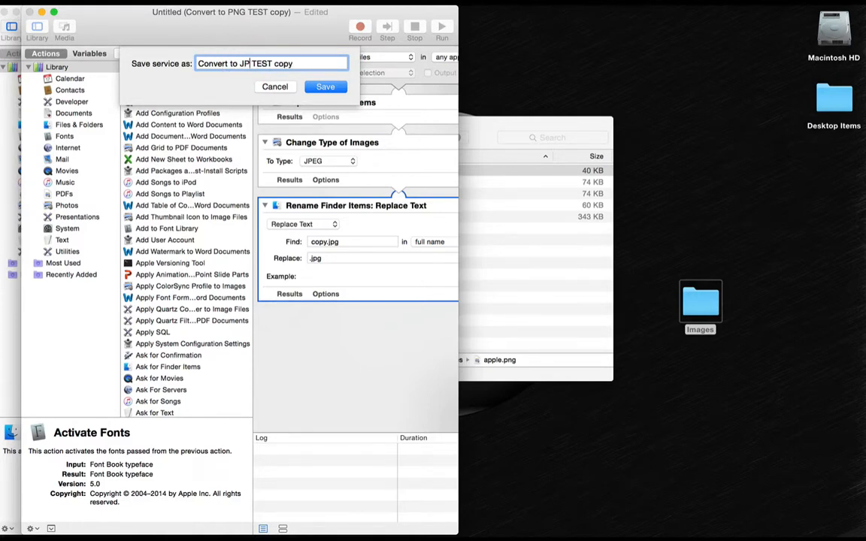
{"action": "left_click_drag", "start_coordinate": [280, 63], "coordinate": [329, 62]}
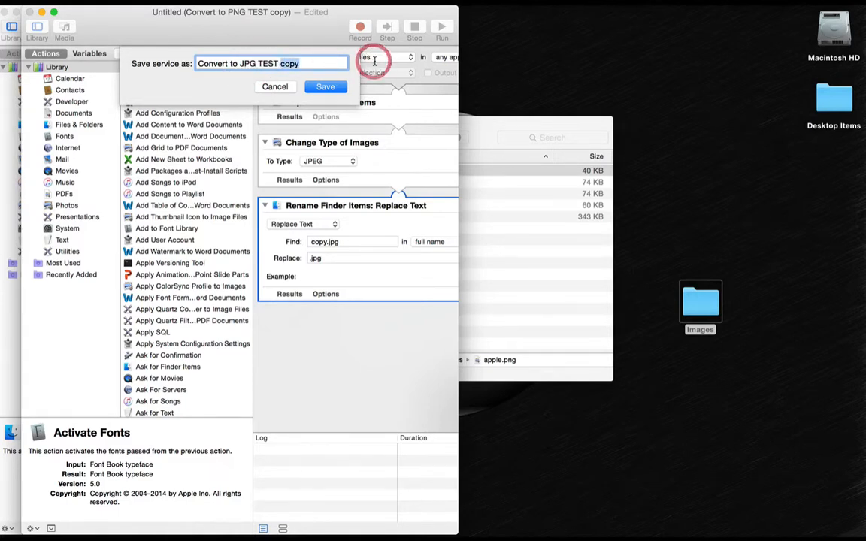
{"action": "key", "text": "BackSpace"}
{"action": "left_click", "coordinate": [327, 87]}
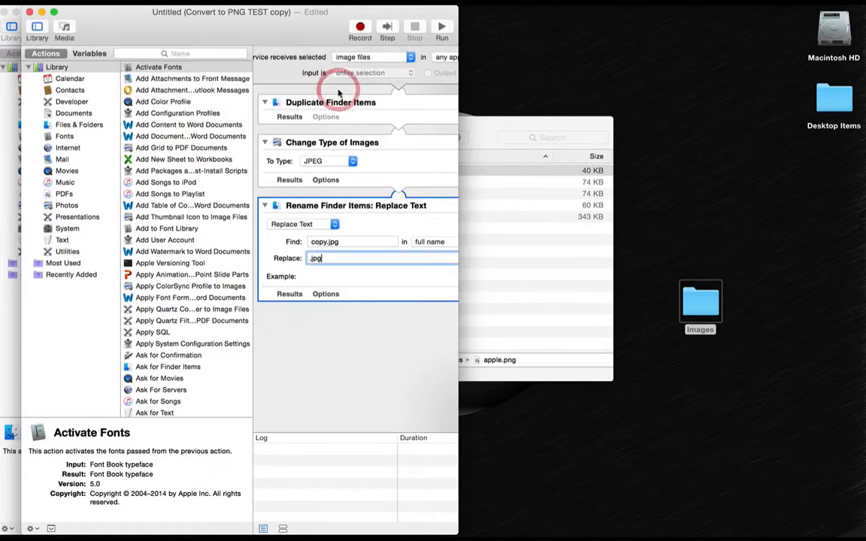
Step: In the Finder's Images folder, run the Convert to JPG TEST service on all five PNG files and move the PNG originals to the Trash
{"action": "left_click", "coordinate": [484, 128]}
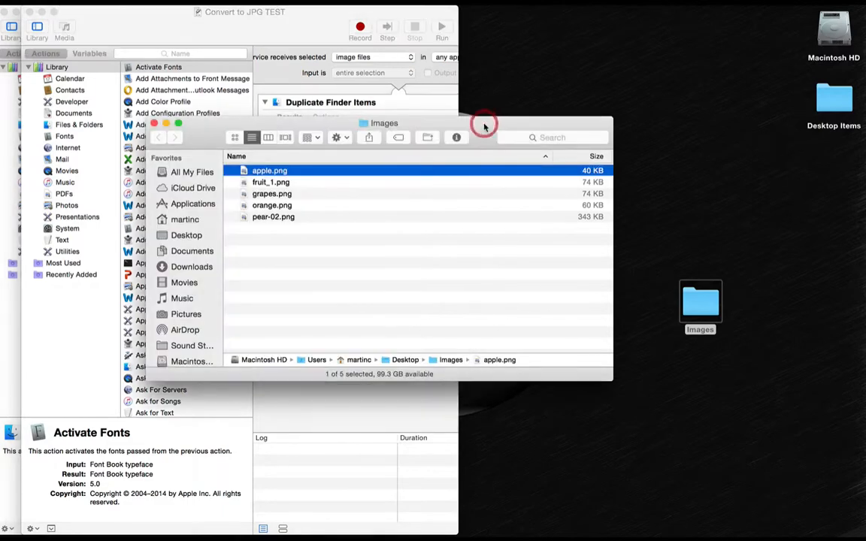
{"action": "left_click", "coordinate": [285, 216], "text": "shift"}
{"action": "right_click", "coordinate": [286, 217]}
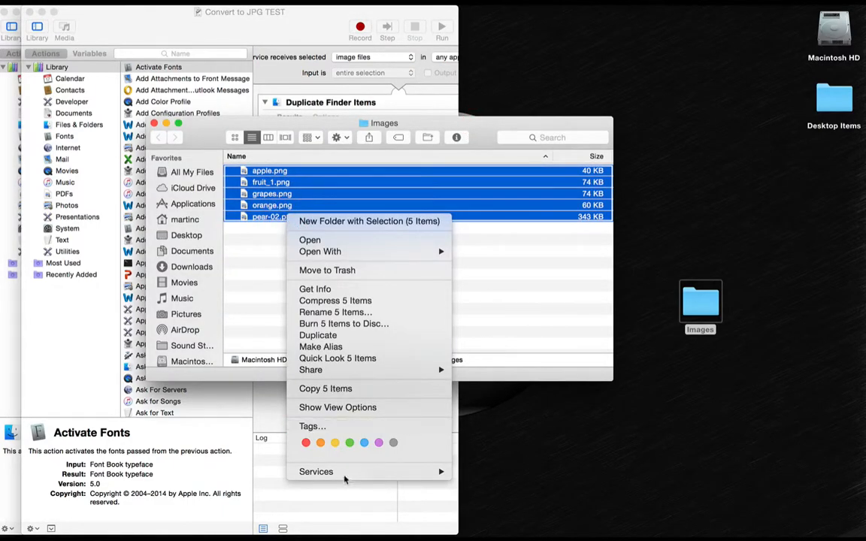
{"action": "mouse_move", "coordinate": [344, 473]}
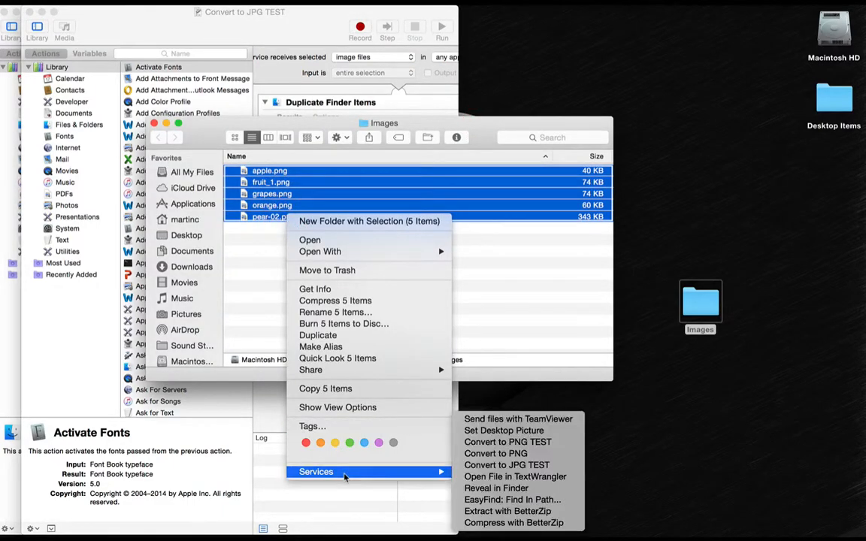
{"action": "left_click", "coordinate": [539, 466]}
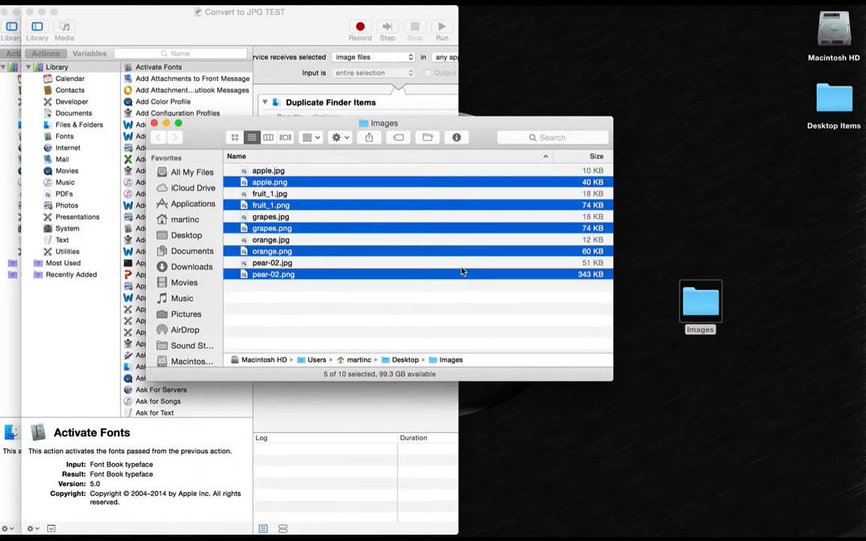
{"action": "key", "text": "super+BackSpace"}
Step: Preview the converted apple.jpg and the file after it with Quick Look, return to apple.jpg and close the preview
{"action": "left_click", "coordinate": [289, 170]}
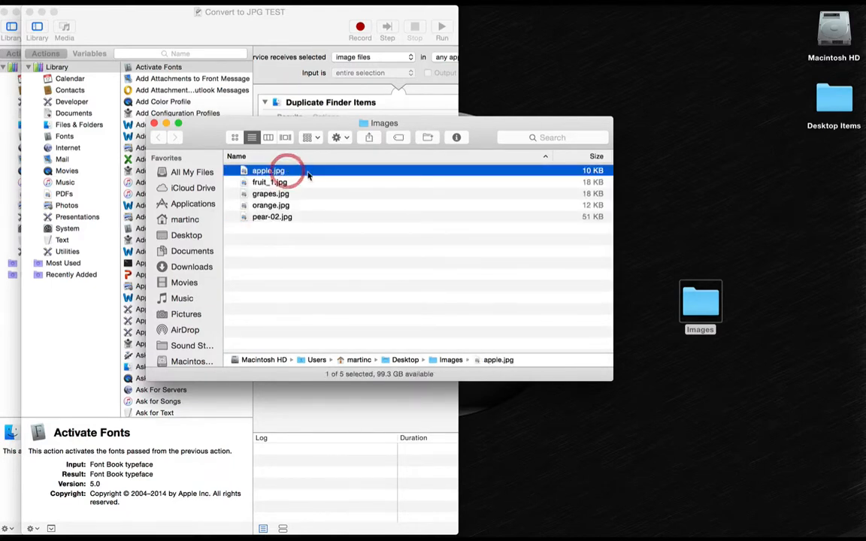
{"action": "key", "text": "space"}
{"action": "key", "text": "Down"}
{"action": "key", "text": "Up"}
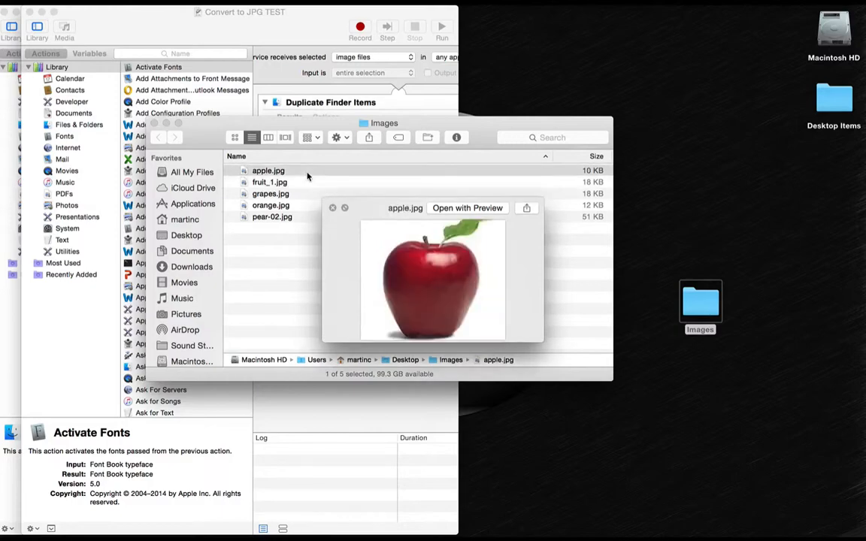
{"action": "key", "text": "space"}
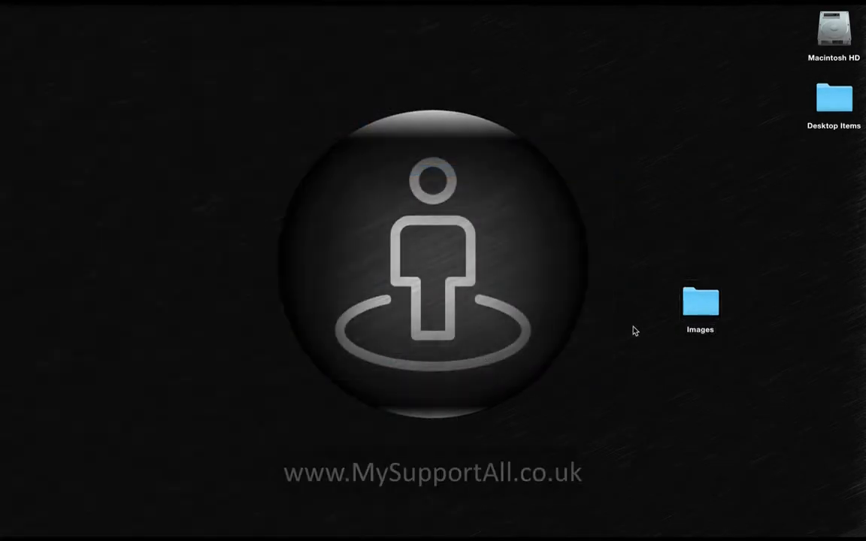